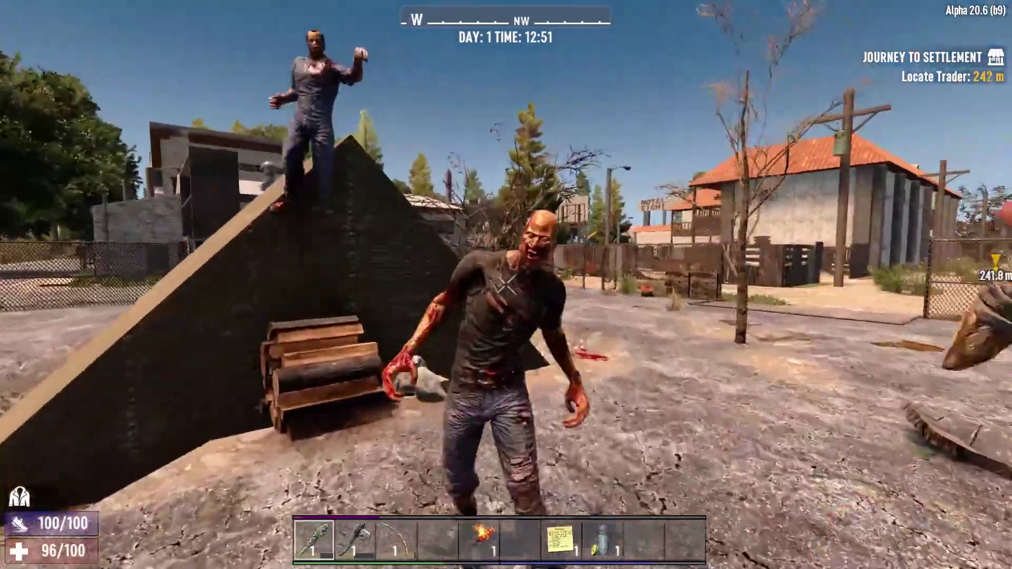
Club the town zombies, backing off and advancing, until one is knocked down
{"action": "left_click", "coordinate": [506, 285]}
{"action": "key", "text": "s"}
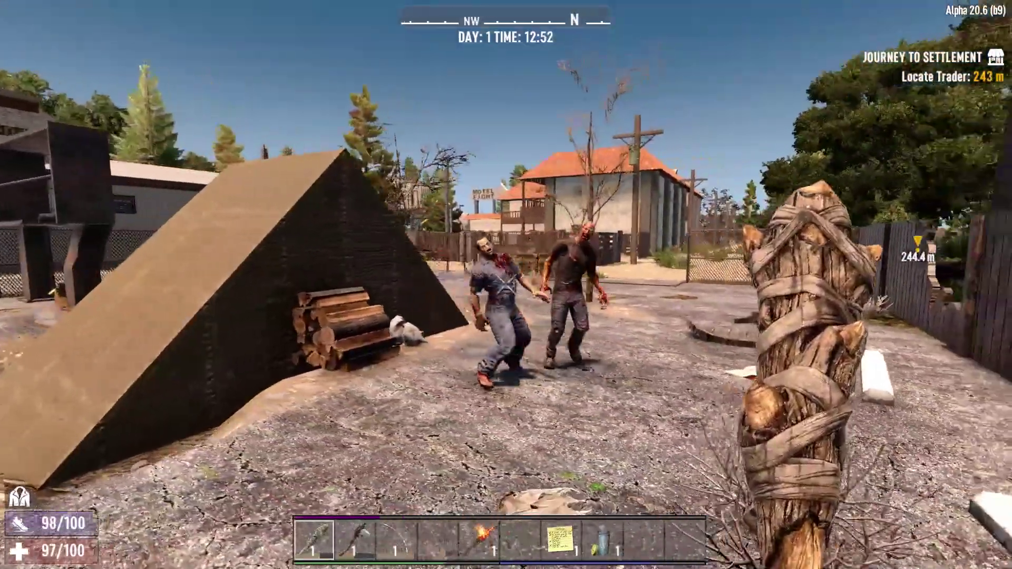
{"action": "key", "text": "w"}
{"action": "left_click", "coordinate": [506, 286]}
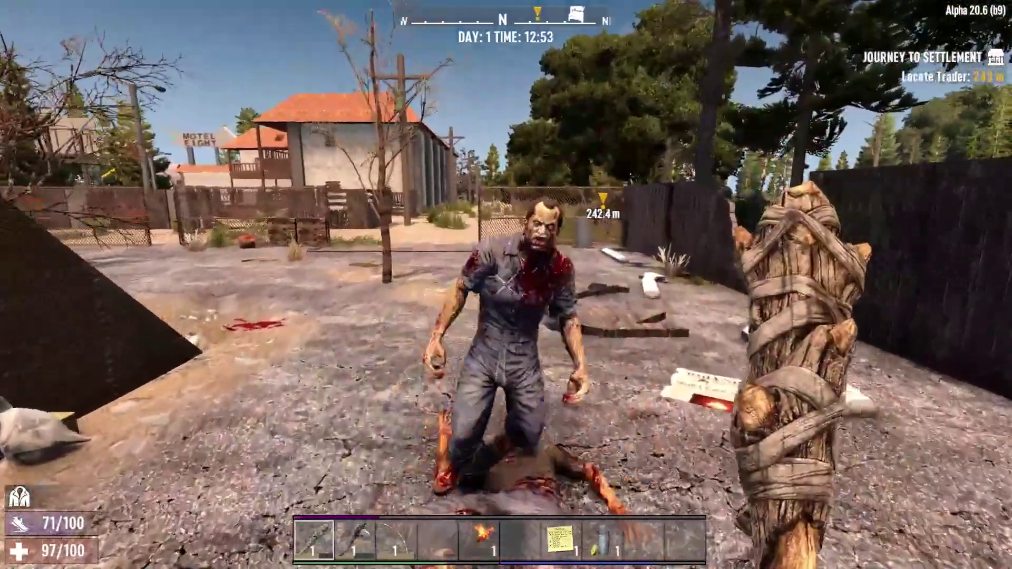
{"action": "left_click", "coordinate": [506, 284]}
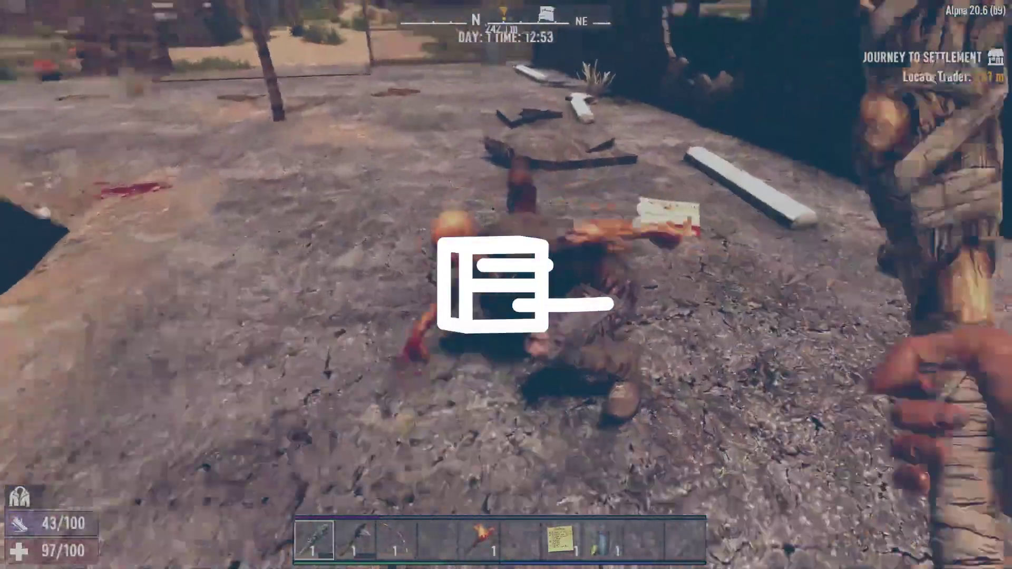
{"action": "left_click", "coordinate": [506, 285]}
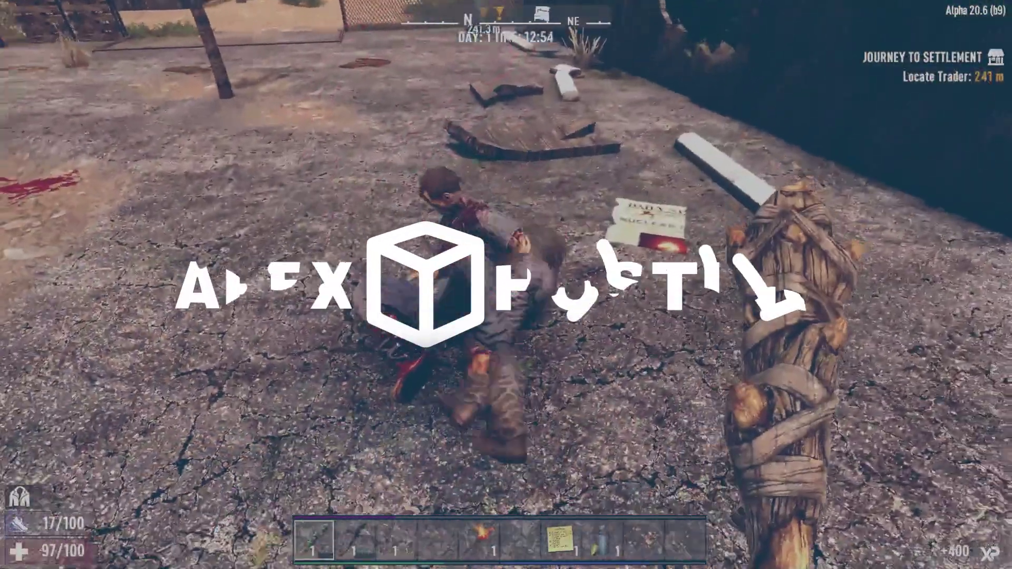
{"action": "left_click", "coordinate": [506, 285]}
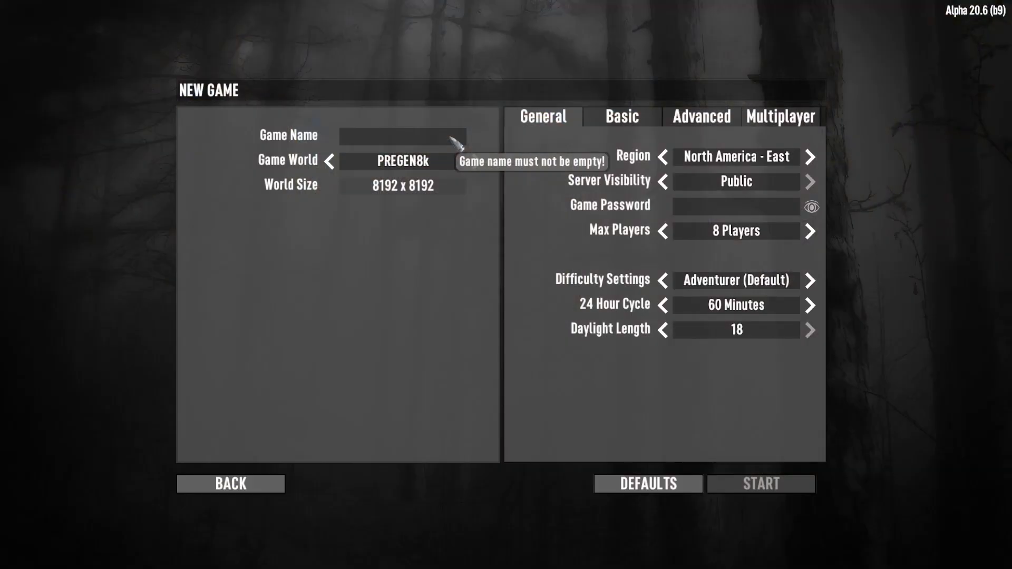
{"action": "type", "text": "ape"}
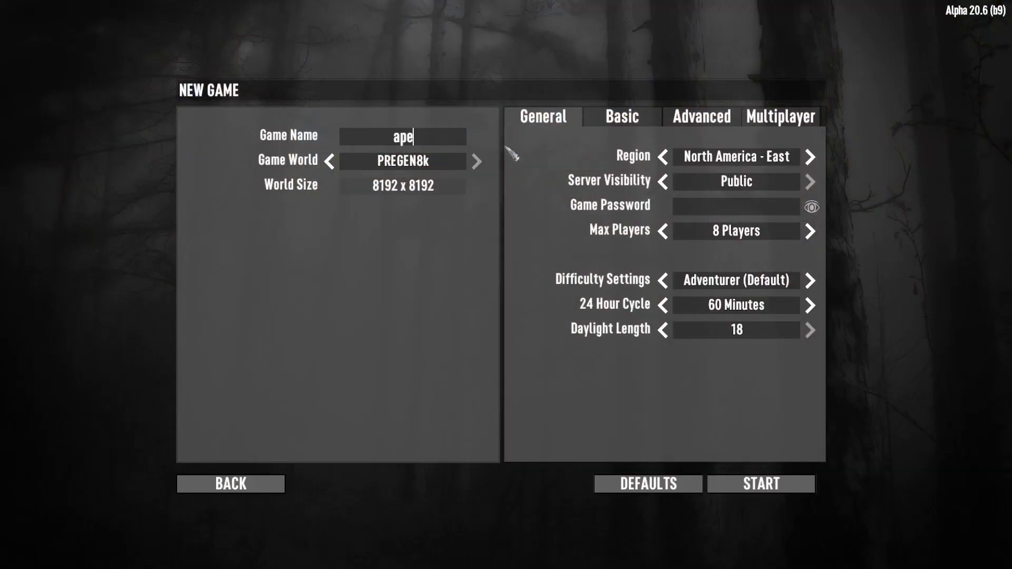
{"action": "type", "text": "xgame"}
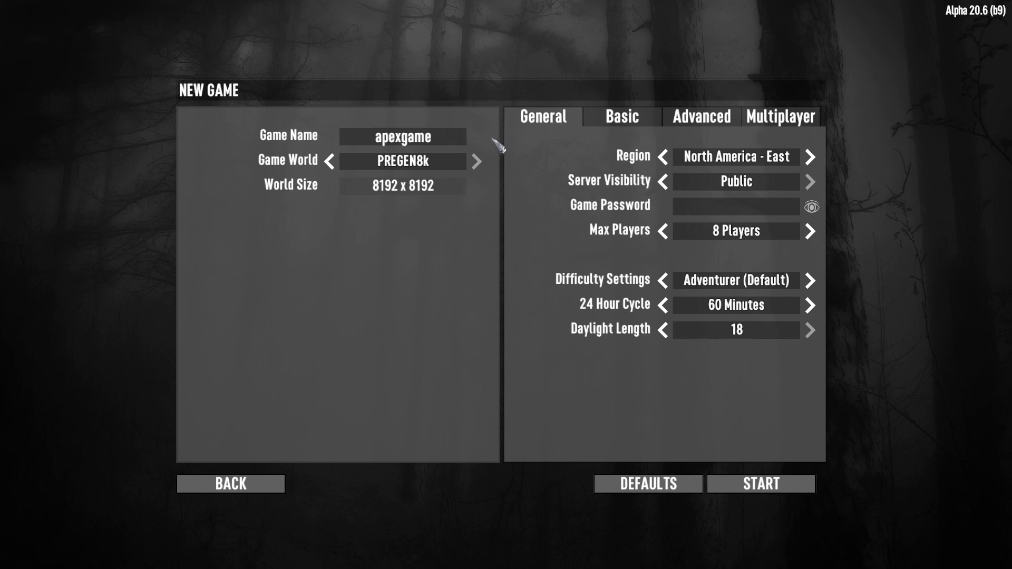
Preview world generation with Towns, Lakes and Rivers set to Many, then exit to the main menu
{"action": "left_click", "coordinate": [475, 164]}
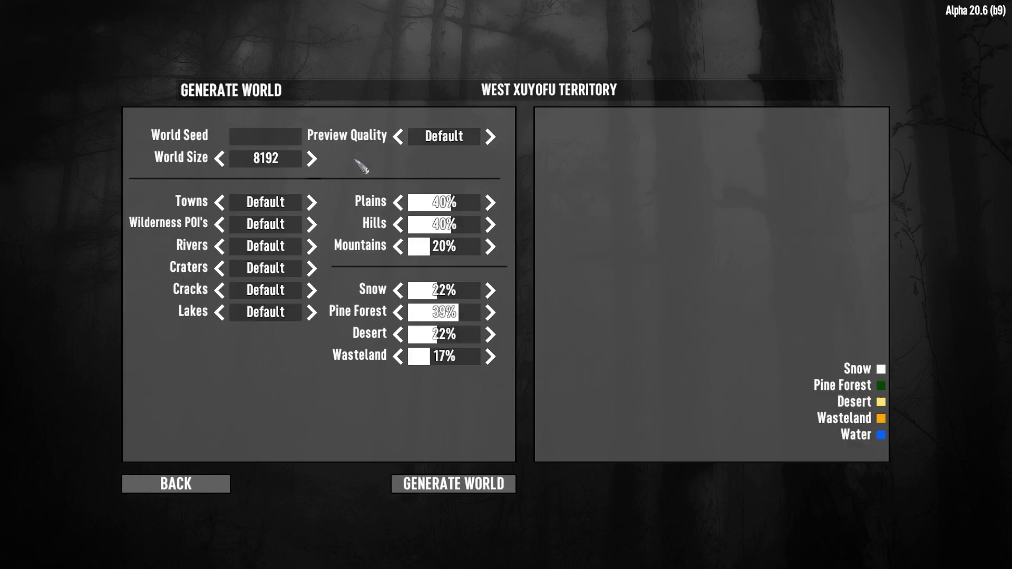
{"action": "left_click", "coordinate": [279, 139]}
{"action": "type", "text": "628838390"}
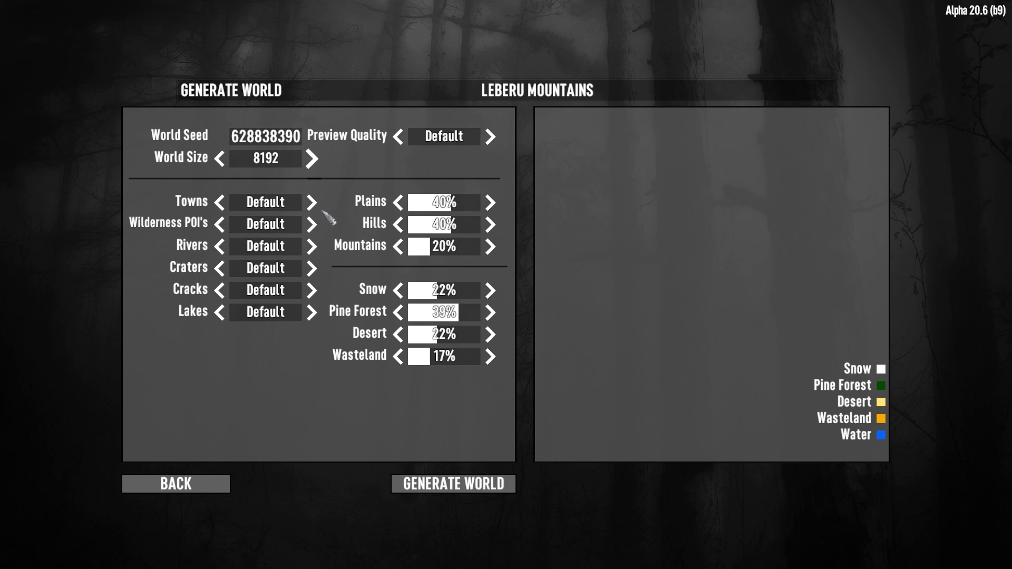
{"action": "left_click", "coordinate": [312, 202]}
{"action": "left_click", "coordinate": [312, 312]}
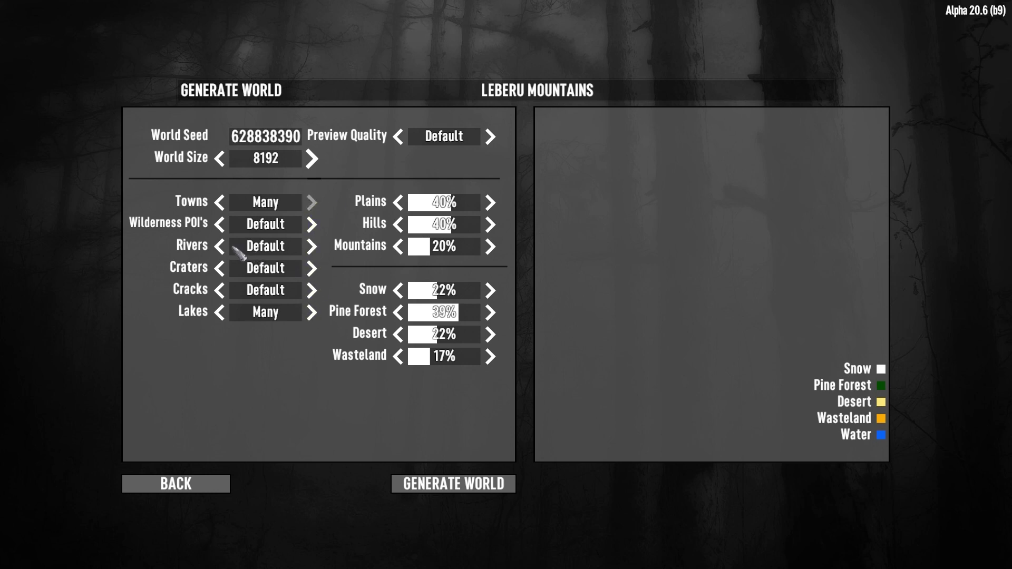
{"action": "left_click", "coordinate": [311, 246]}
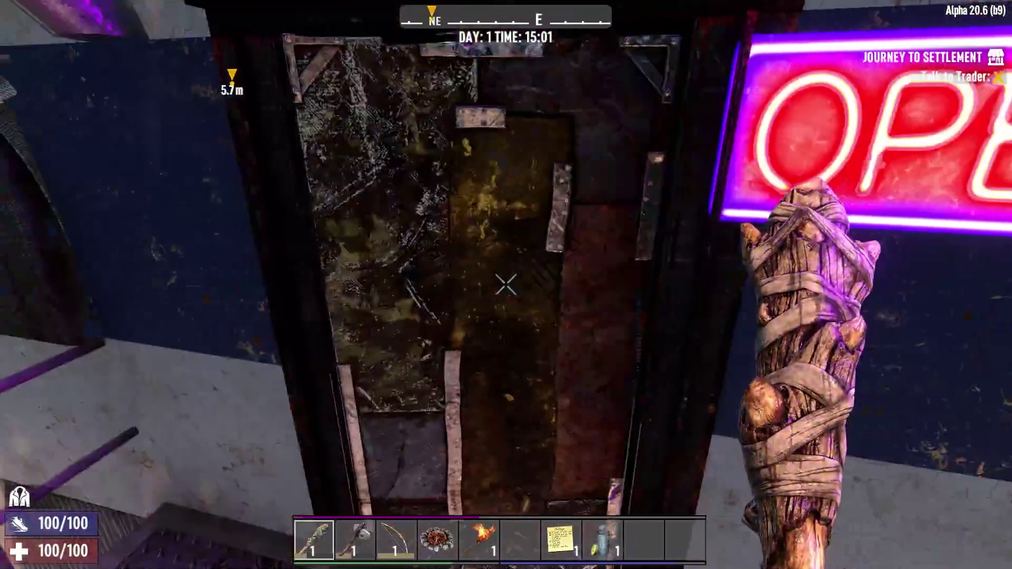
{"action": "key", "text": "w"}
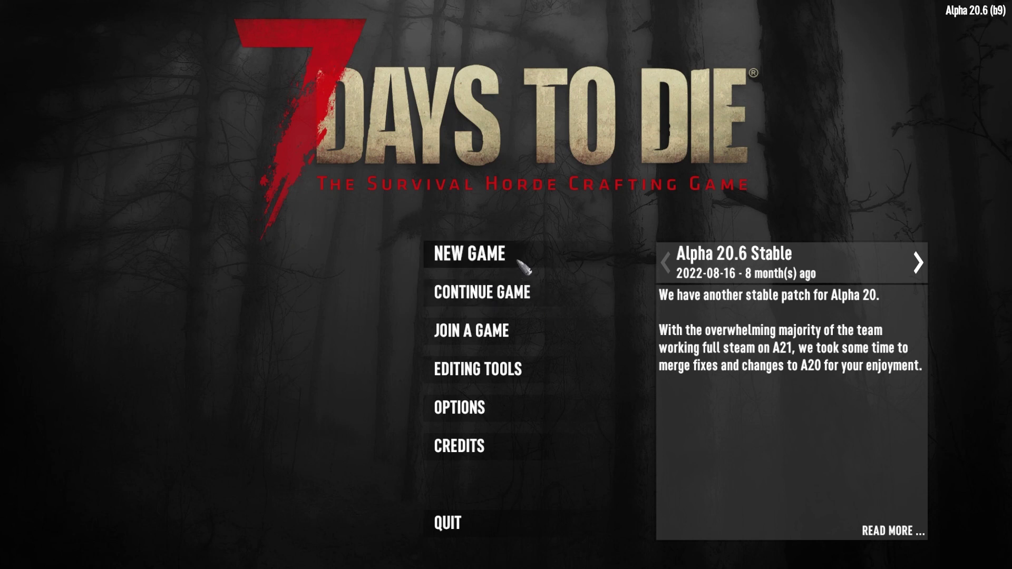
Start a New Game and switch Game World to New Random World
{"action": "left_click", "coordinate": [470, 254]}
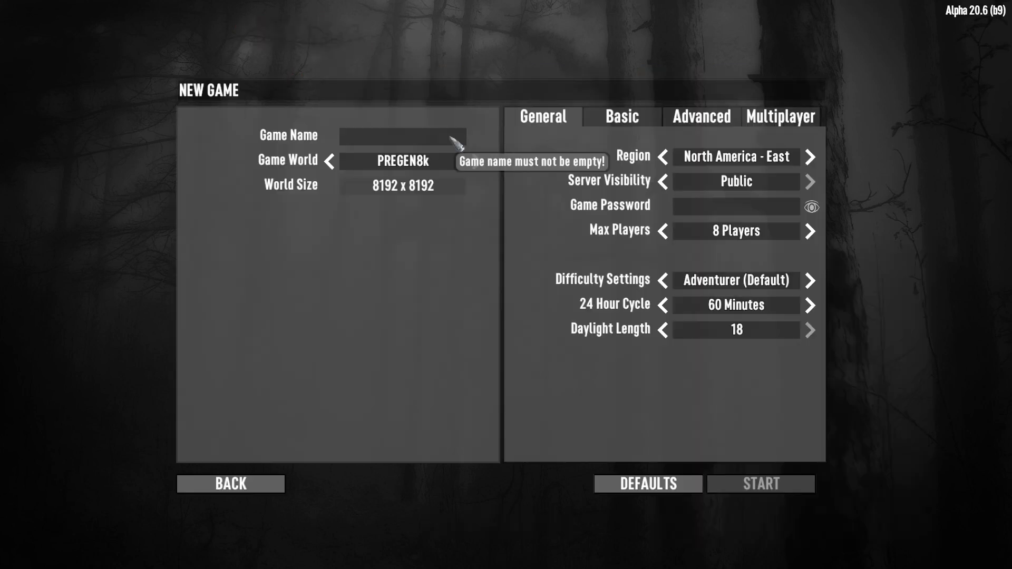
{"action": "type", "text": "ap"}
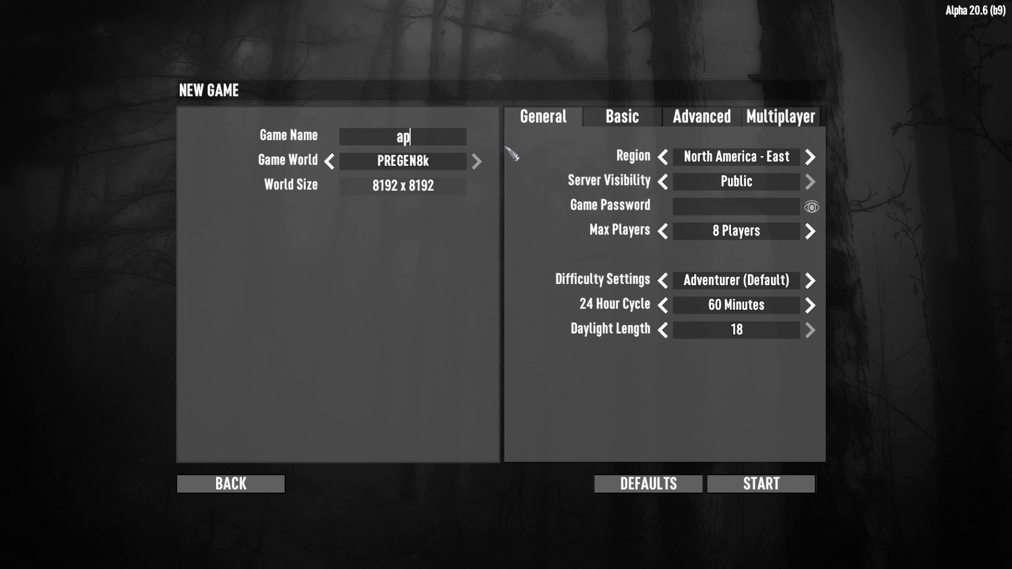
{"action": "type", "text": "exgame"}
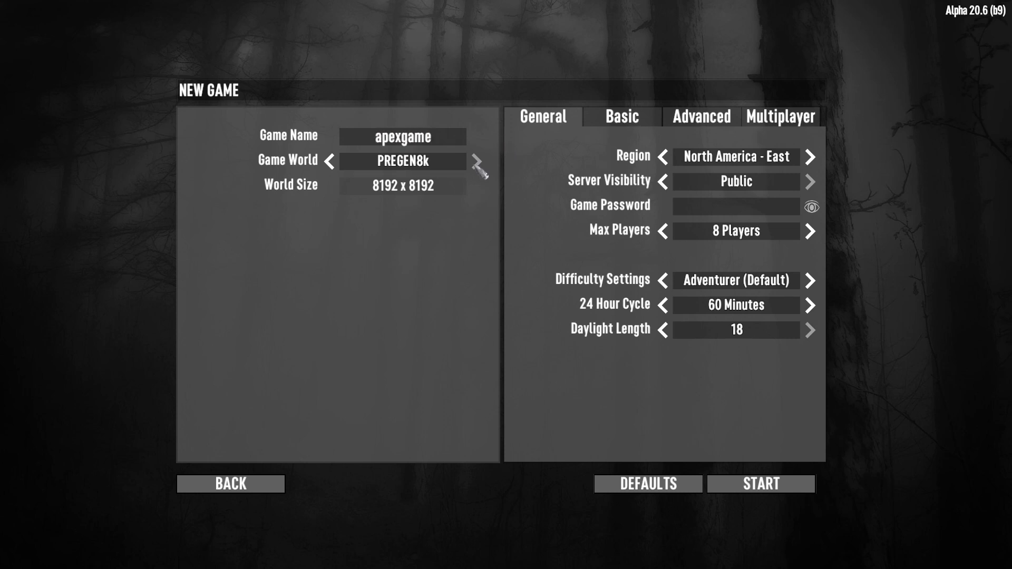
{"action": "left_click", "coordinate": [330, 161]}
{"action": "left_click", "coordinate": [330, 161]}
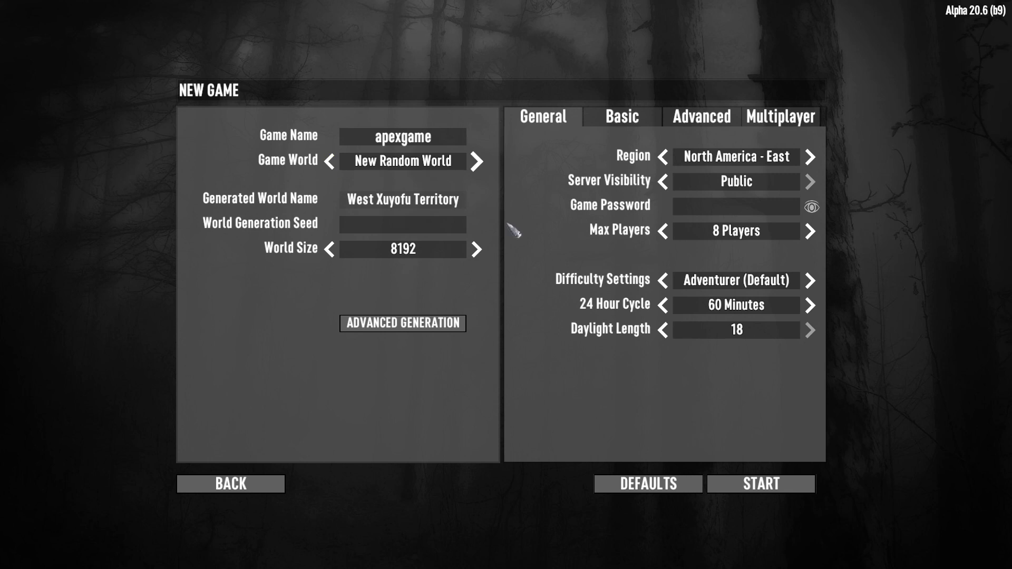
{"action": "type", "text": "628838390"}
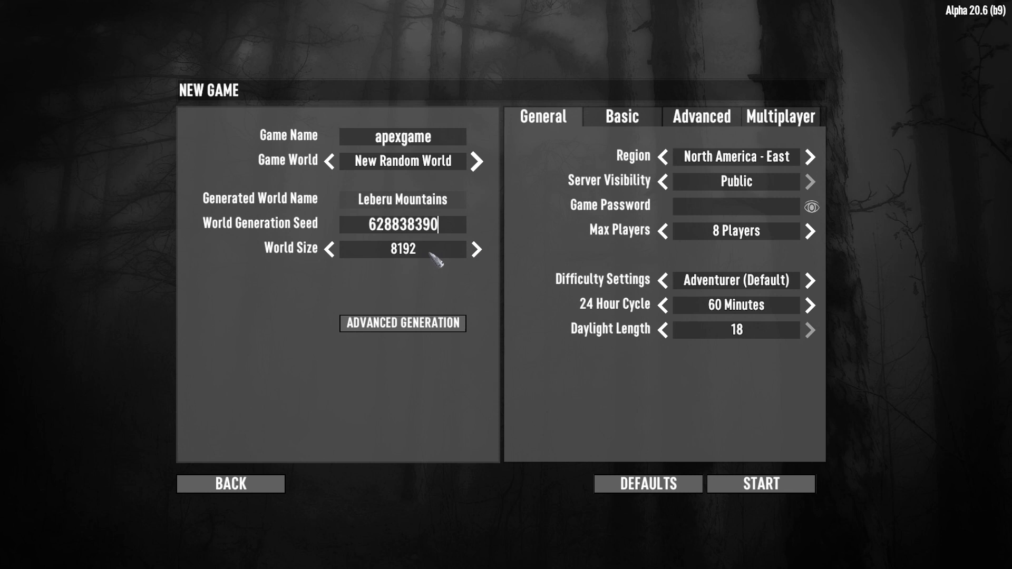
Generate the world from seed 628838390 with many towns, lakes and rivers, then go back
{"action": "left_click", "coordinate": [440, 326]}
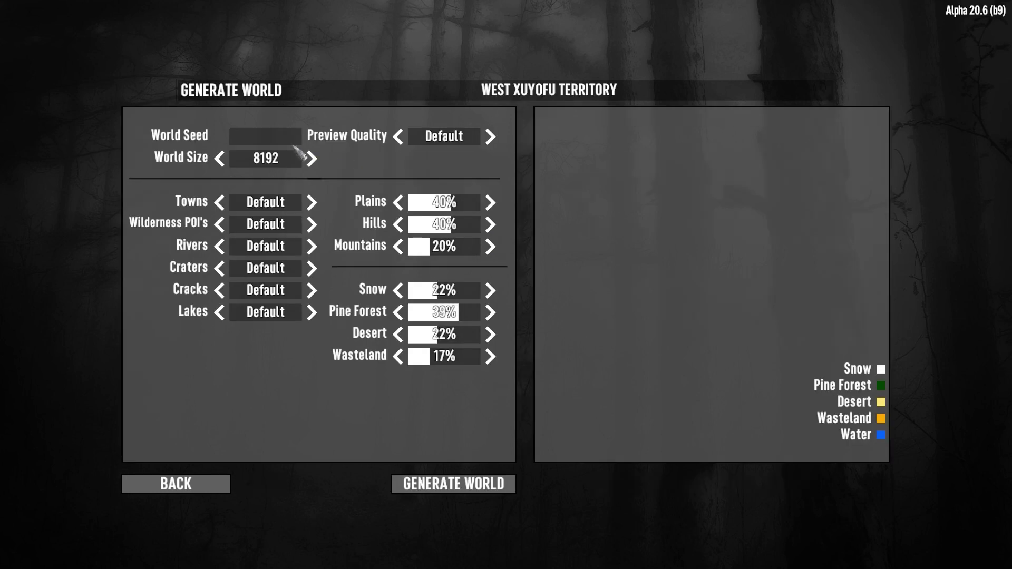
{"action": "left_click", "coordinate": [284, 137]}
{"action": "key", "text": "ctrl+v"}
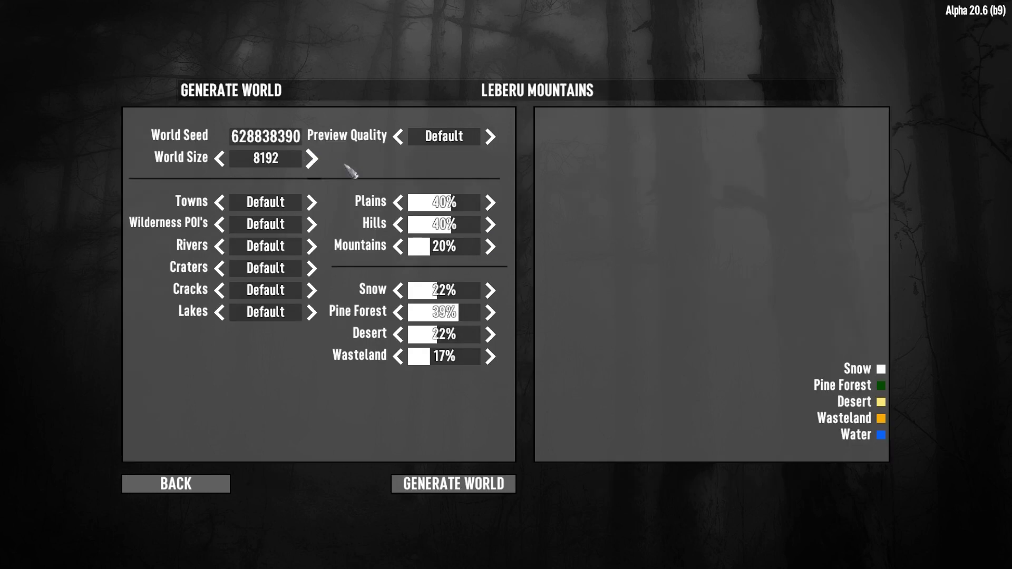
{"action": "left_click", "coordinate": [312, 202]}
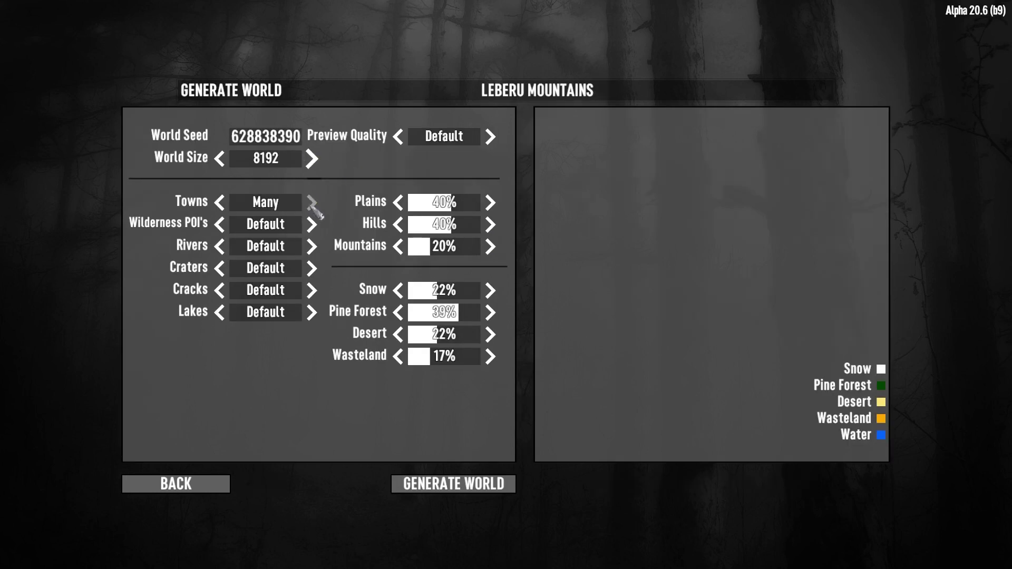
{"action": "left_click", "coordinate": [312, 312]}
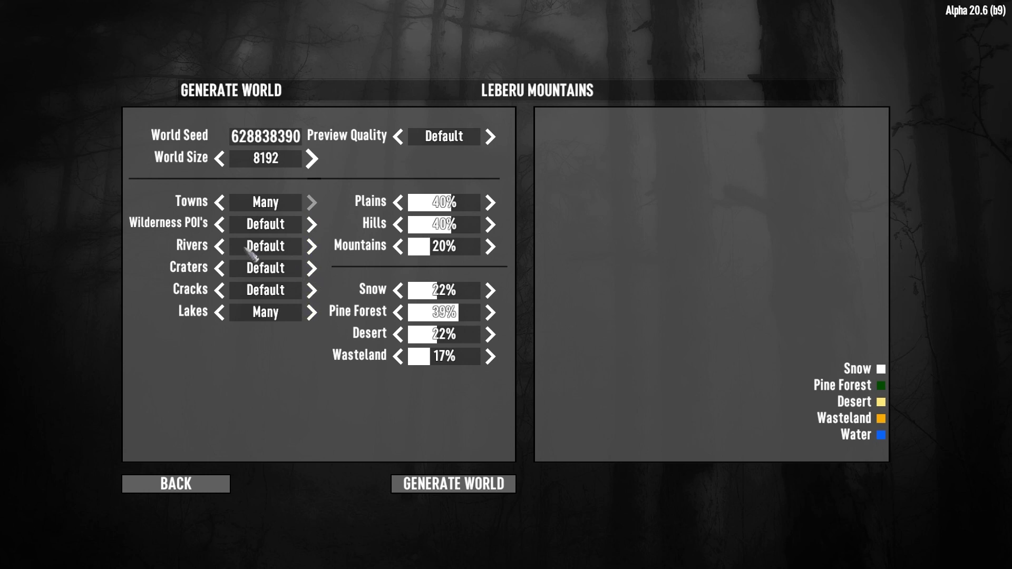
{"action": "left_click", "coordinate": [312, 245]}
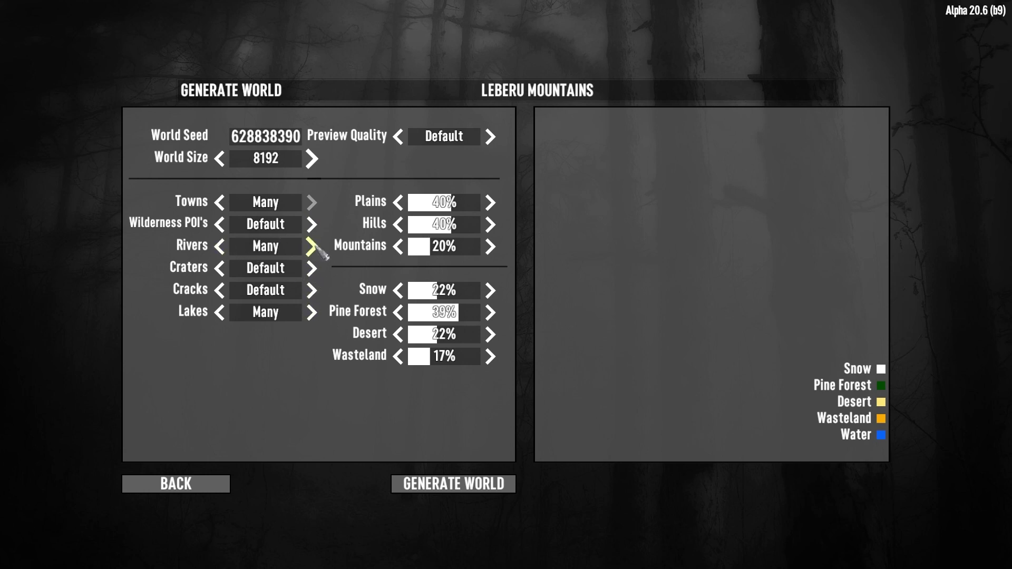
{"action": "left_click", "coordinate": [494, 489]}
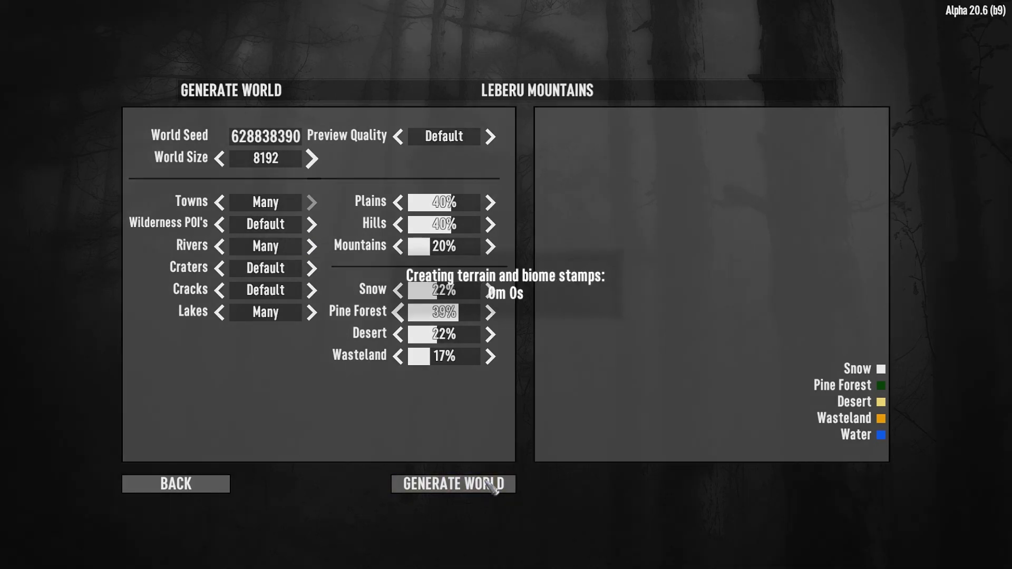
{"action": "left_click", "coordinate": [226, 484]}
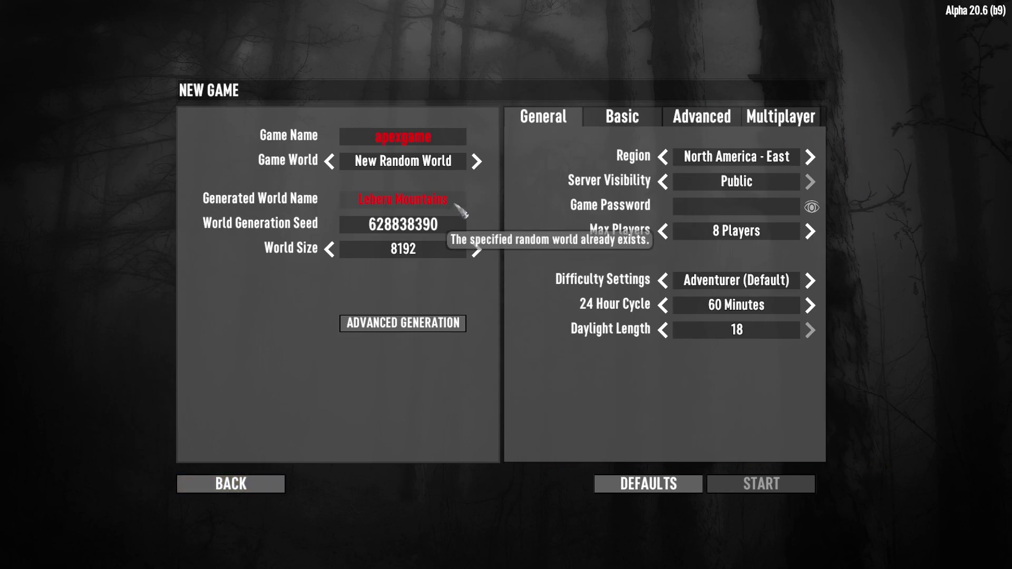
Note the world seed and game name, then set Game World to Leberu Mountains
{"action": "left_click", "coordinate": [477, 161]}
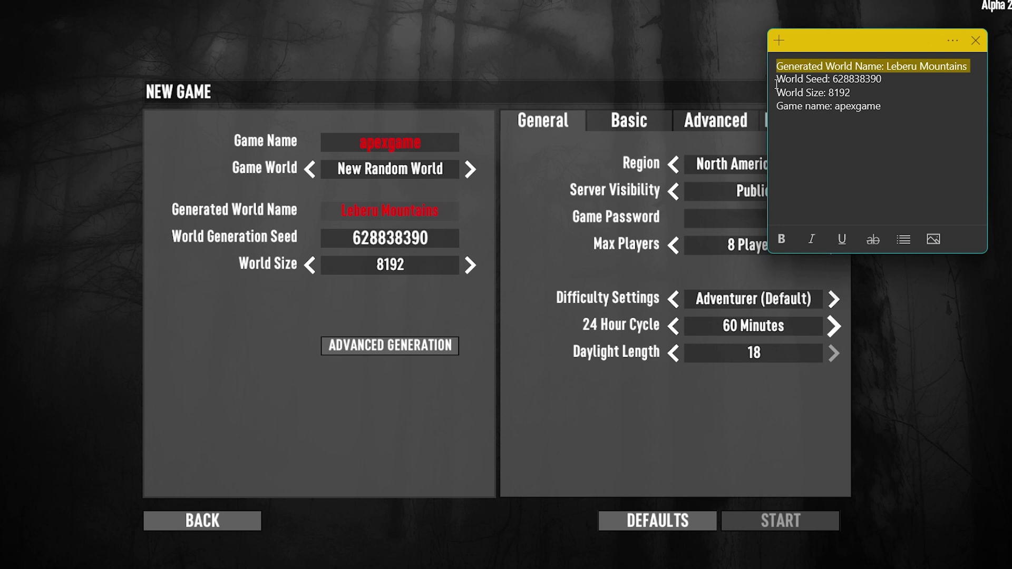
{"action": "triple_click", "coordinate": [776, 79]}
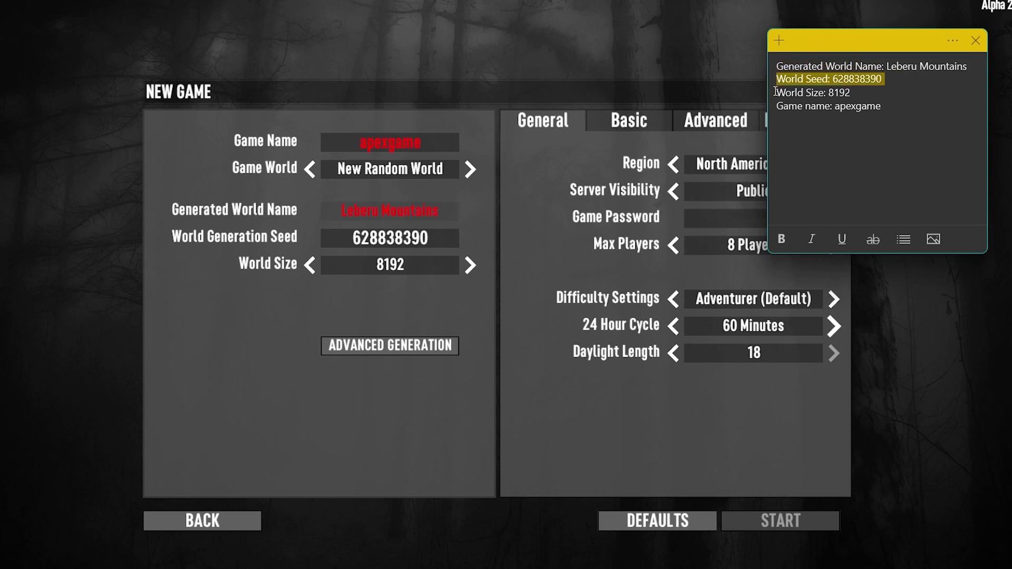
{"action": "triple_click", "coordinate": [776, 93]}
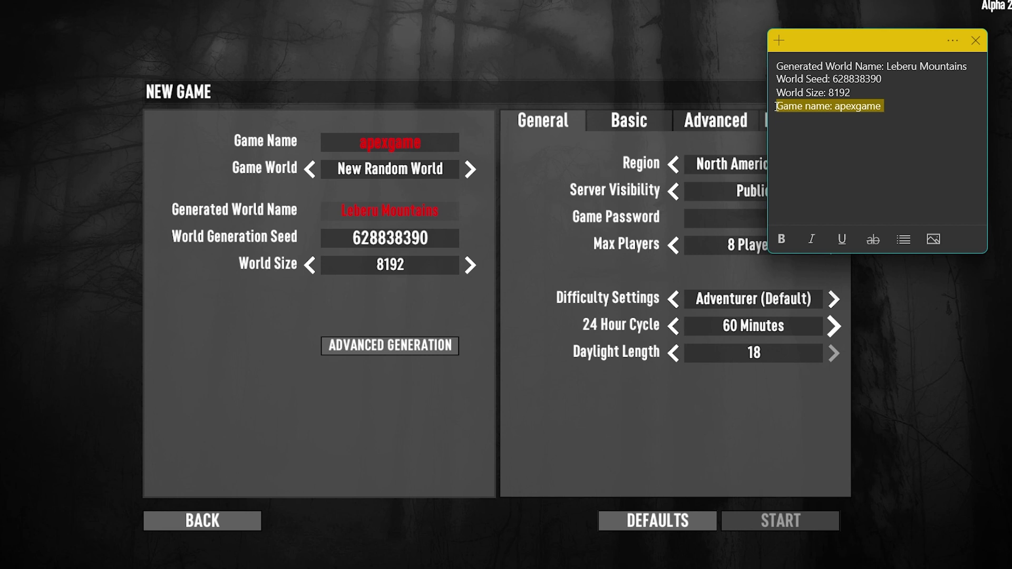
{"action": "left_click", "coordinate": [472, 176]}
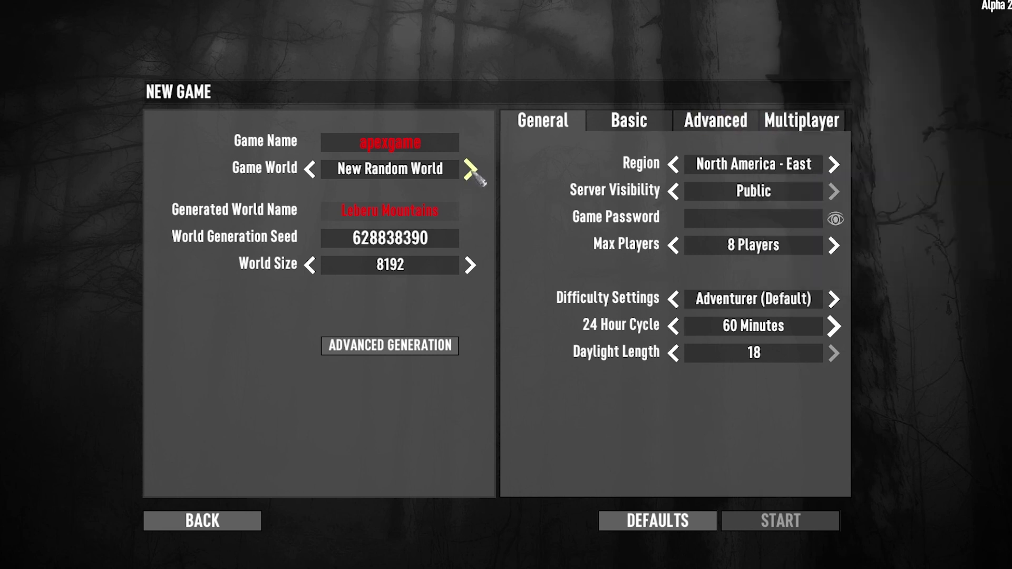
{"action": "left_click", "coordinate": [470, 169]}
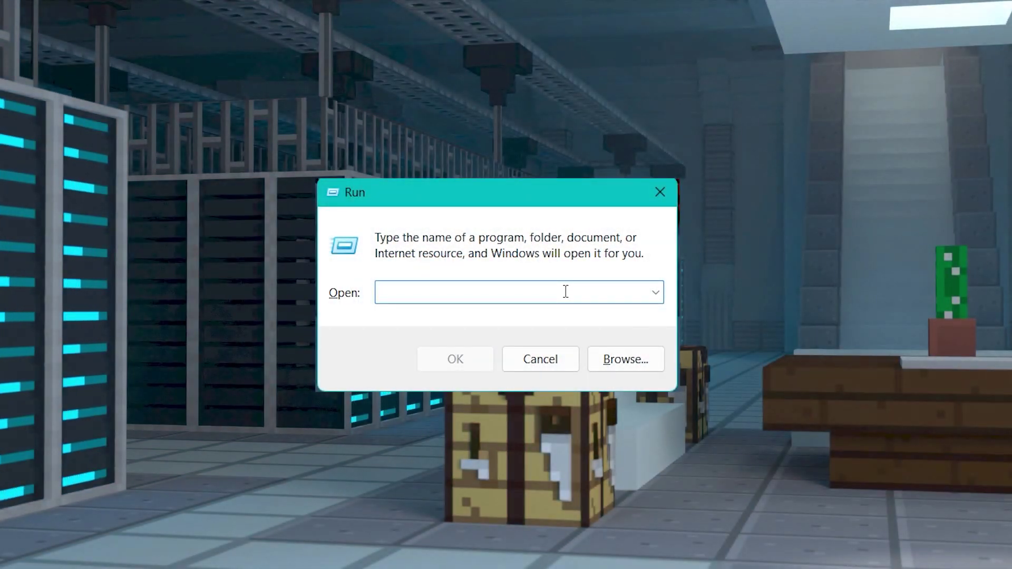
{"action": "type", "text": "%appdata"}
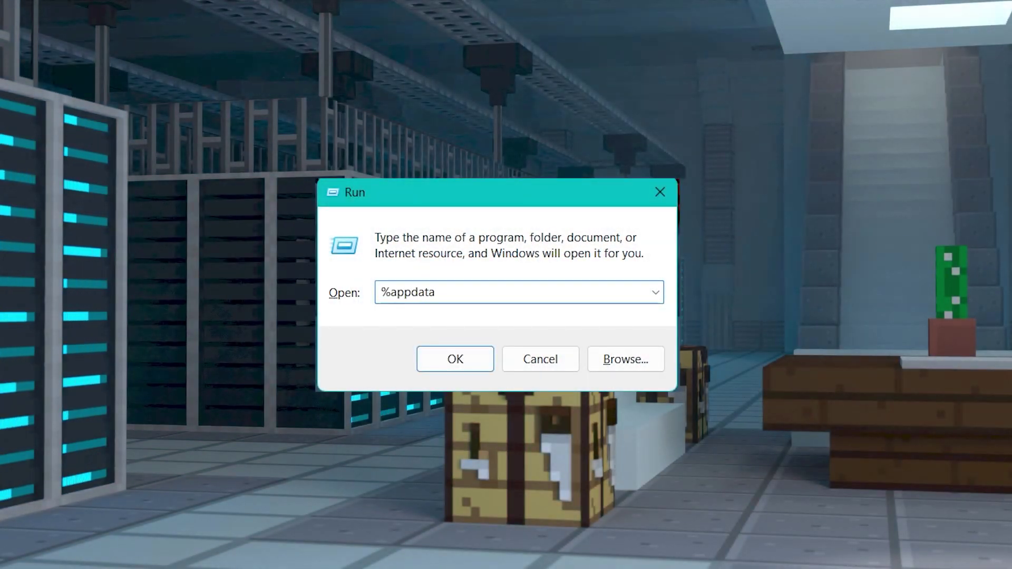
{"action": "type", "text": "%\\"}
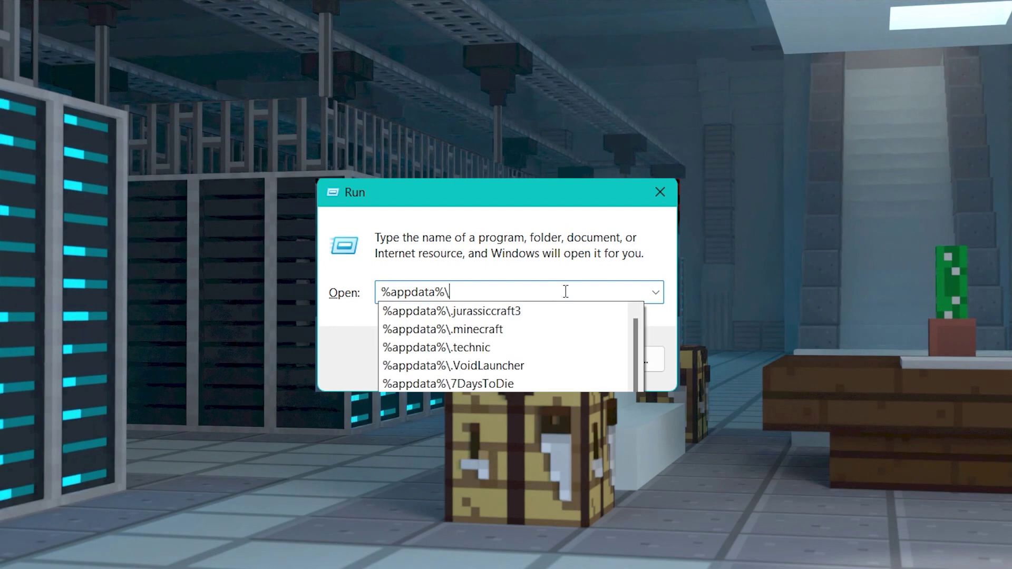
{"action": "type", "text": "7DaysToDie"}
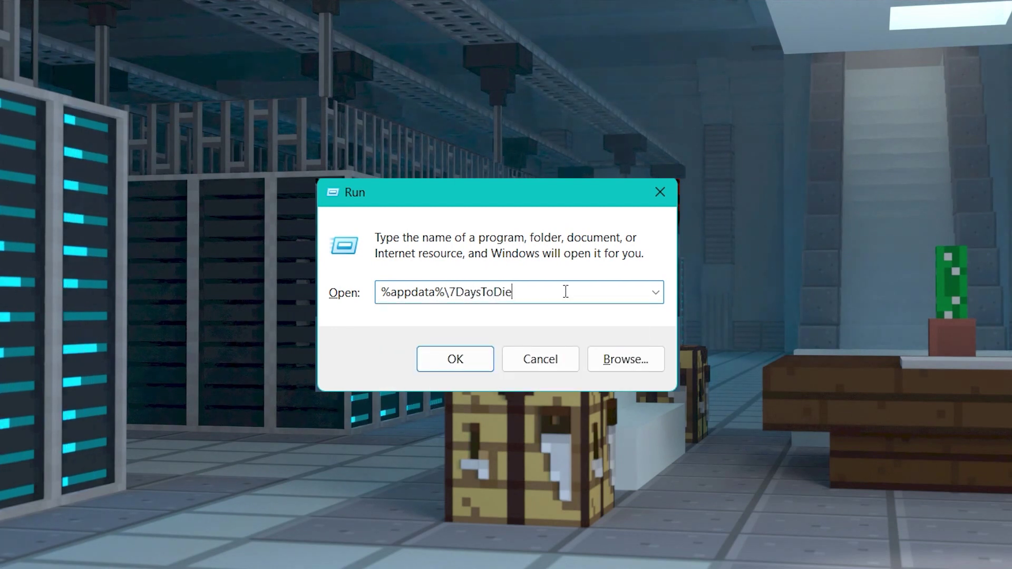
{"action": "type", "text": "\\"}
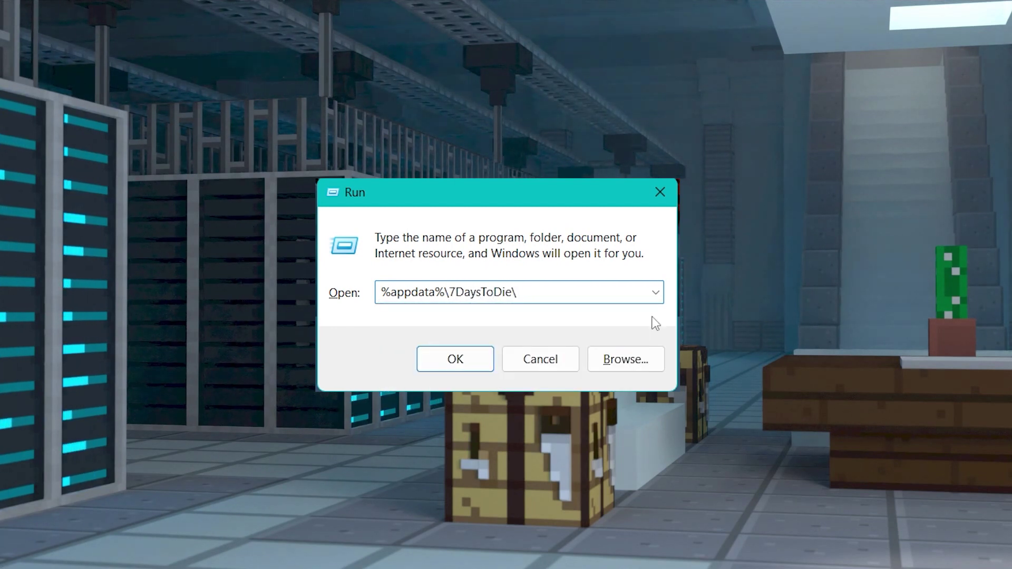
Compress the Leberu Mountains folder in 7DaysToDie Saves to a ZIP
{"action": "left_click", "coordinate": [481, 362]}
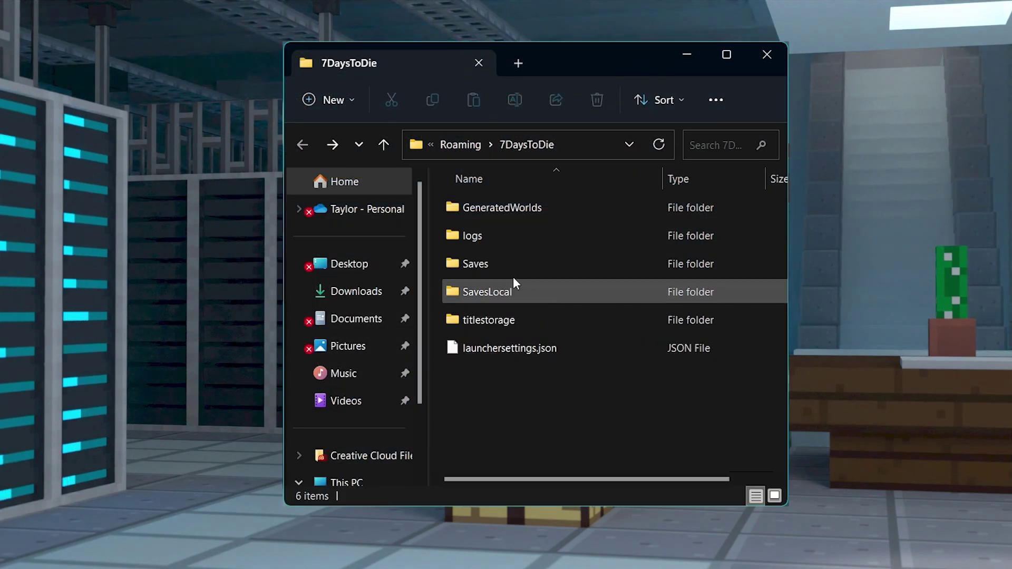
{"action": "double_click", "coordinate": [518, 261]}
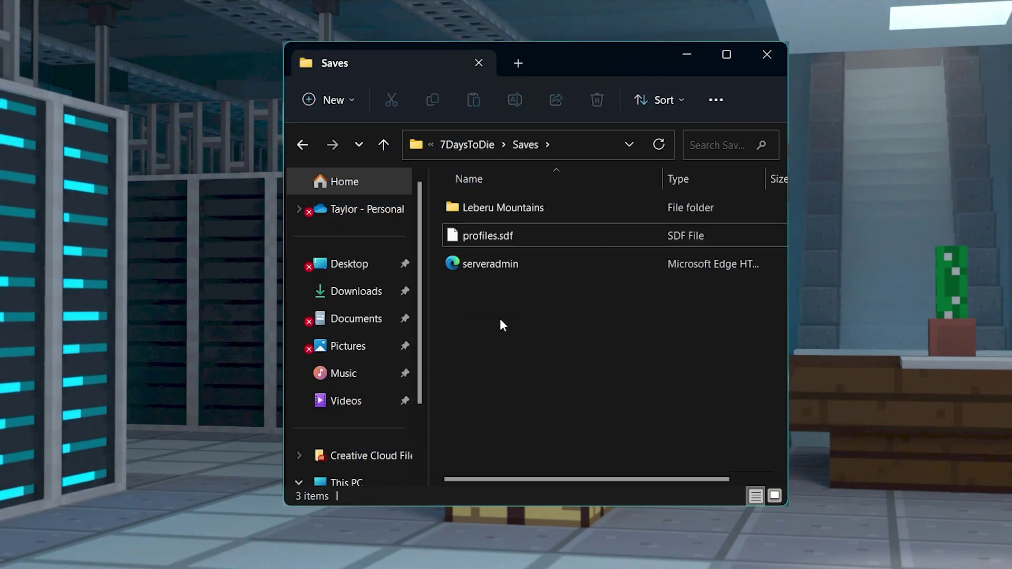
{"action": "left_click", "coordinate": [457, 205]}
{"action": "right_click", "coordinate": [454, 201]}
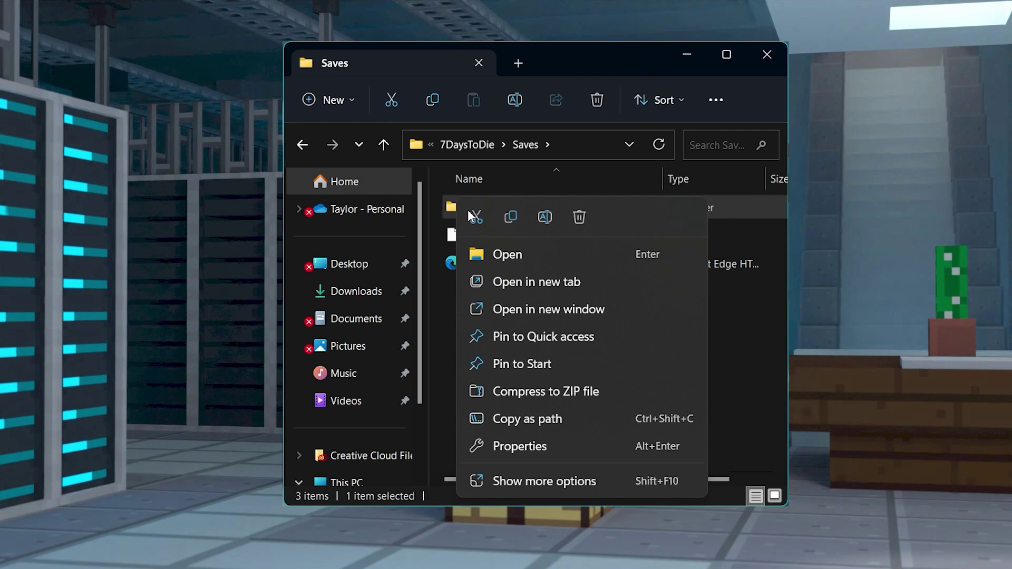
{"action": "left_click", "coordinate": [600, 388]}
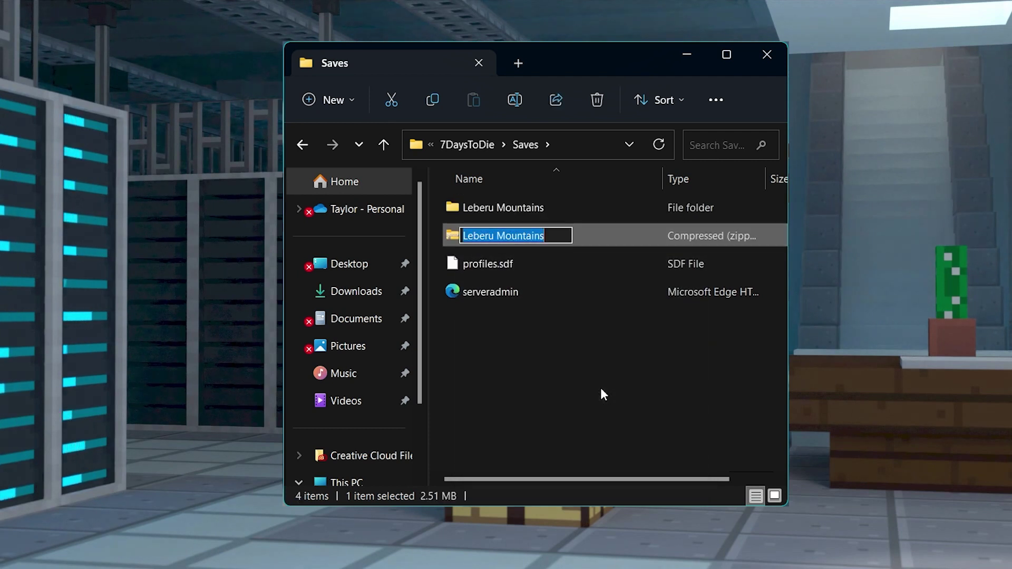
{"action": "key", "text": "Return"}
Compress the Leberu Mountains folder in GeneratedWorlds to a ZIP
{"action": "key", "text": "alt+Left"}
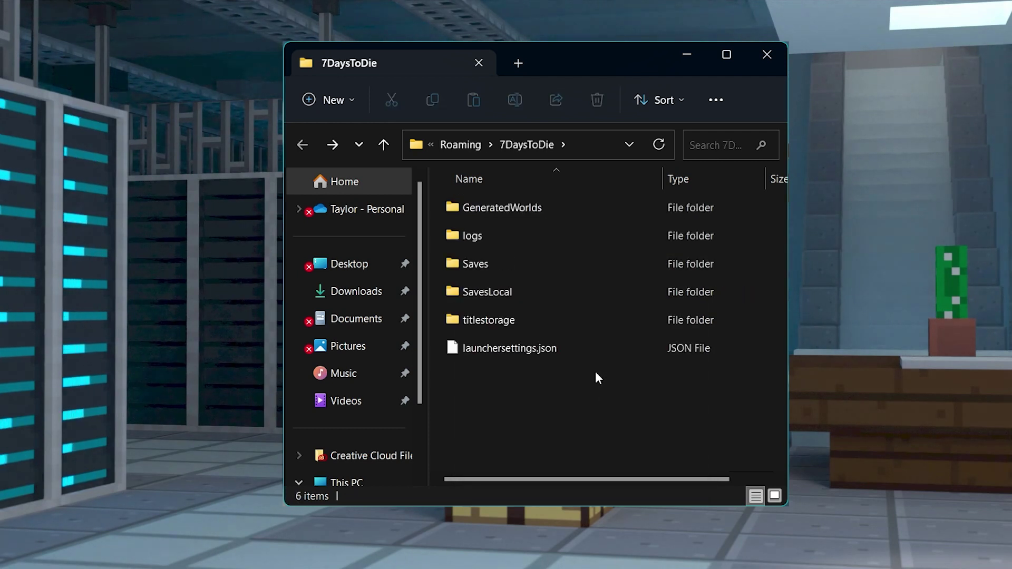
{"action": "double_click", "coordinate": [550, 207]}
{"action": "key", "text": "Menu"}
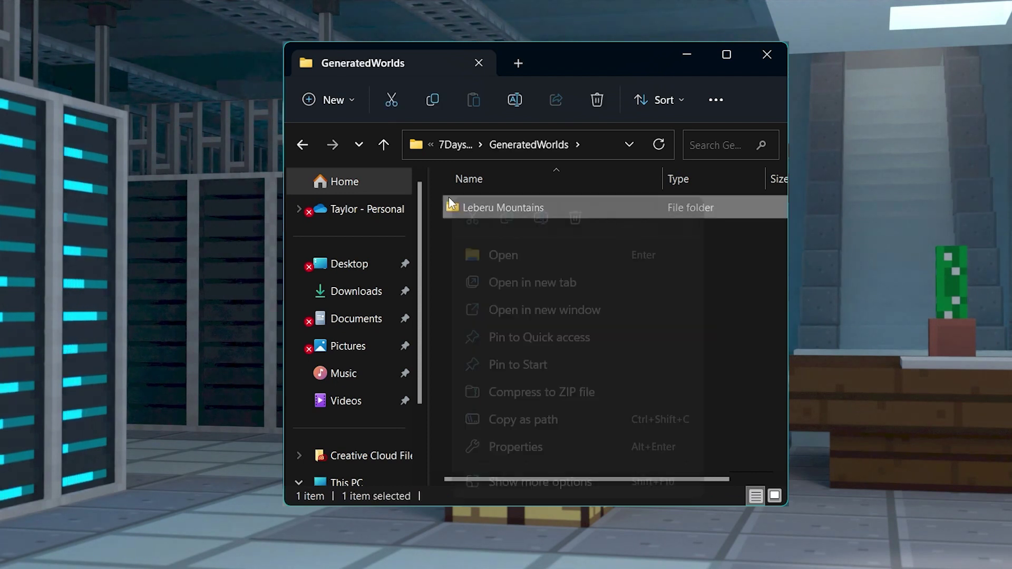
{"action": "left_click", "coordinate": [545, 393]}
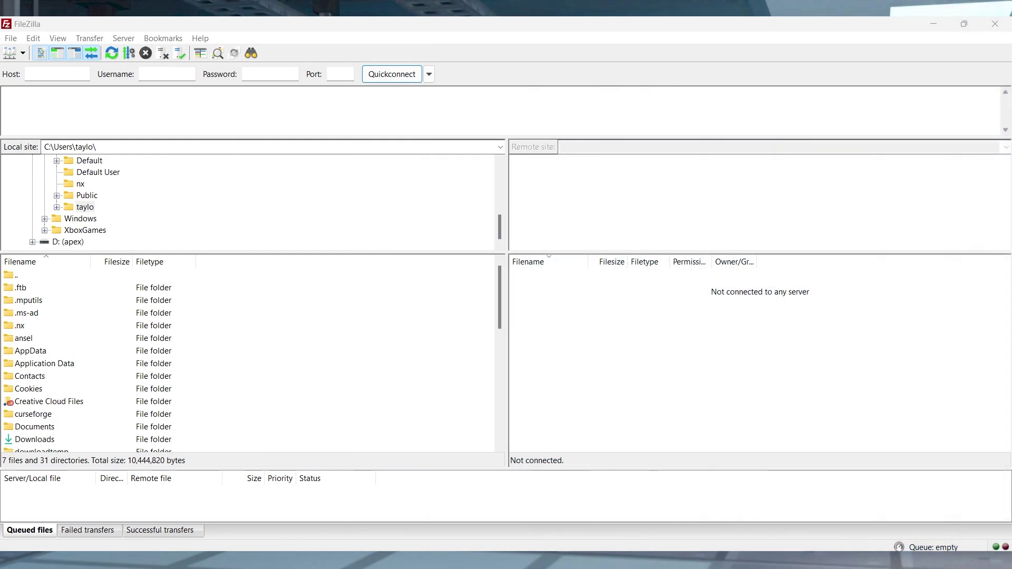
Quickconnect to the Apex Hosting FTP server on port 21 and open profile_udiwr
{"action": "left_click", "coordinate": [55, 74]}
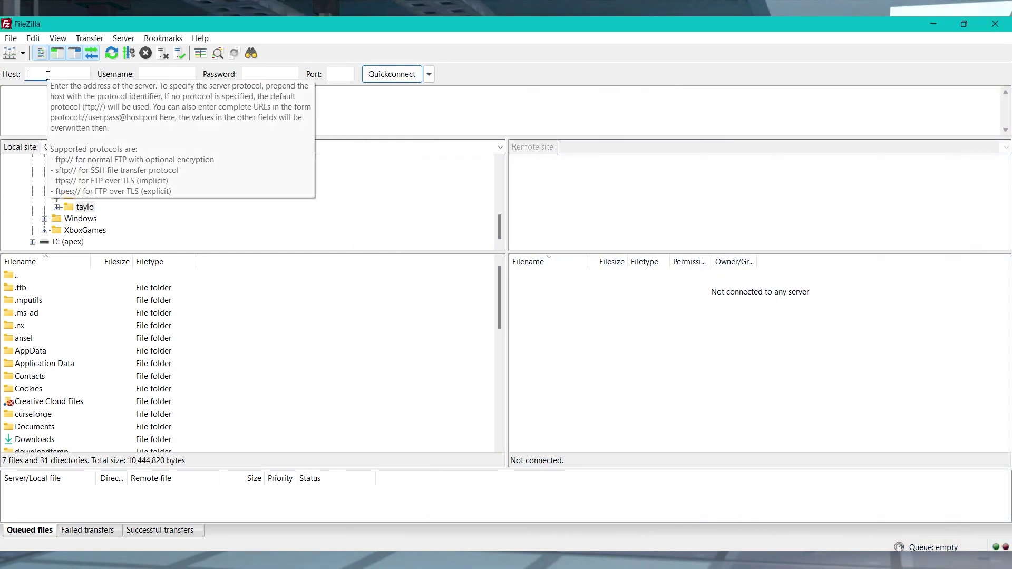
{"action": "key", "text": "ctrl+v"}
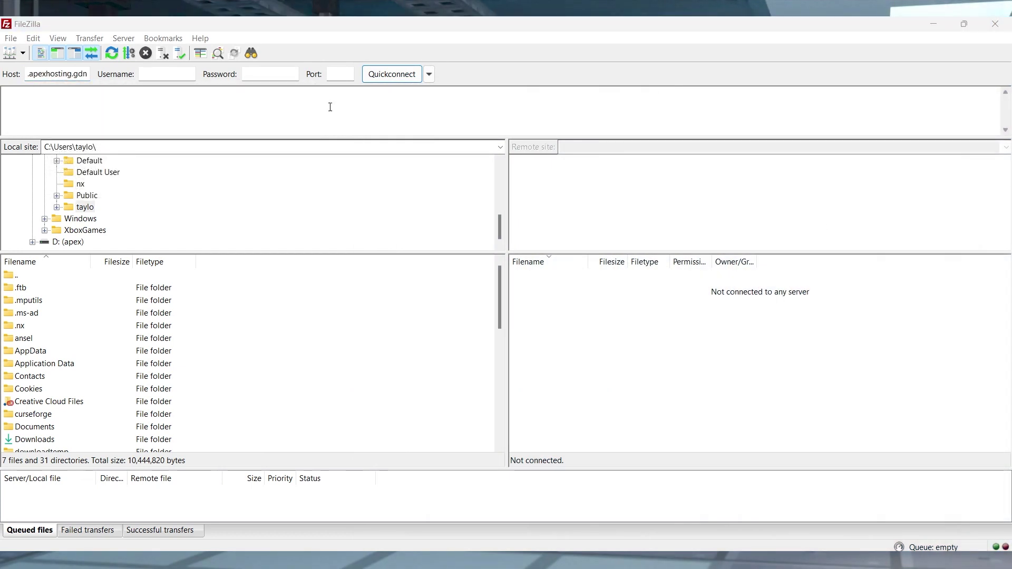
{"action": "left_click", "coordinate": [166, 74]}
{"action": "key", "text": "ctrl+v"}
{"action": "left_click", "coordinate": [337, 75]}
{"action": "type", "text": "21"}
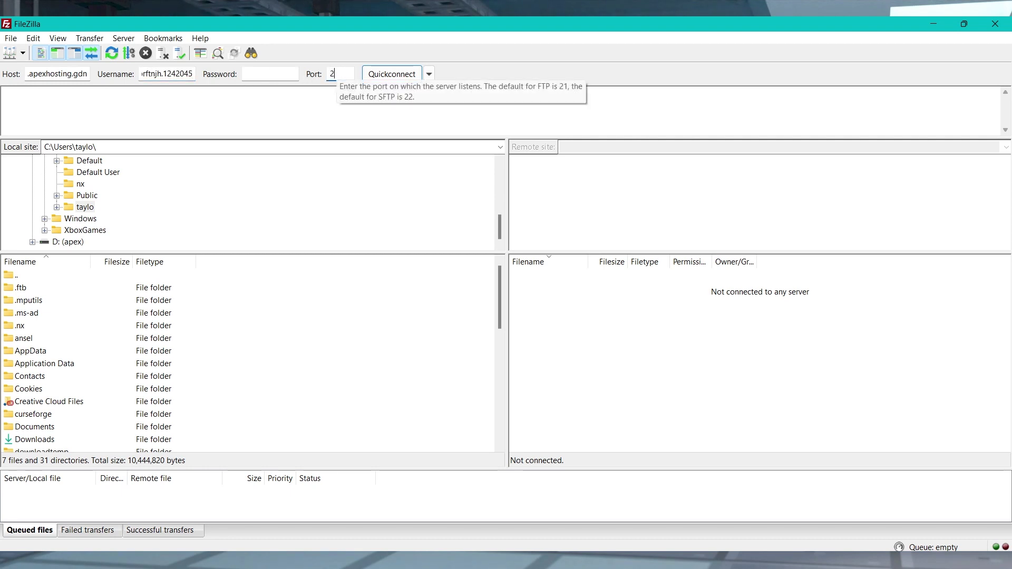
{"action": "left_click", "coordinate": [295, 76]}
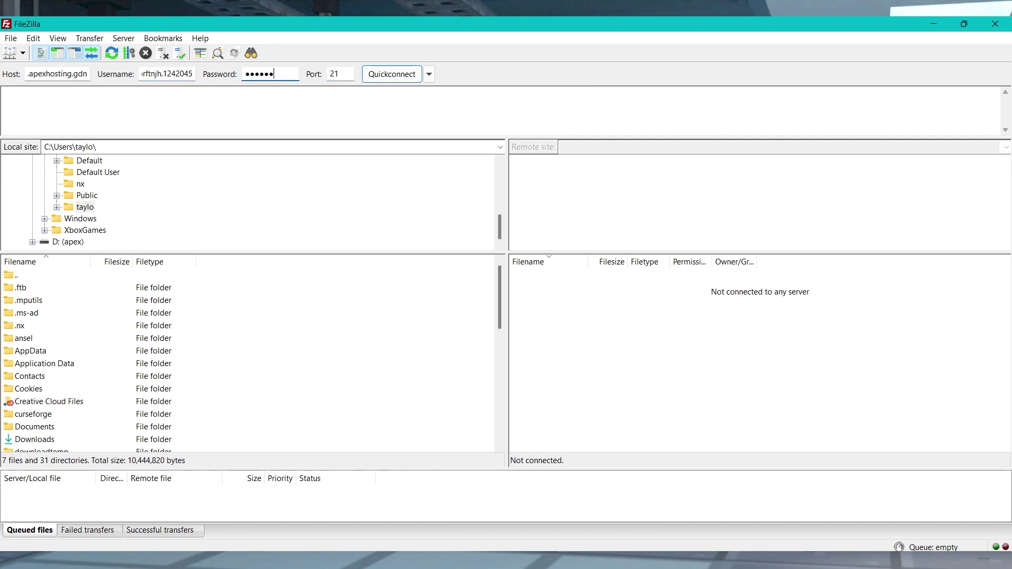
{"action": "left_click", "coordinate": [389, 76]}
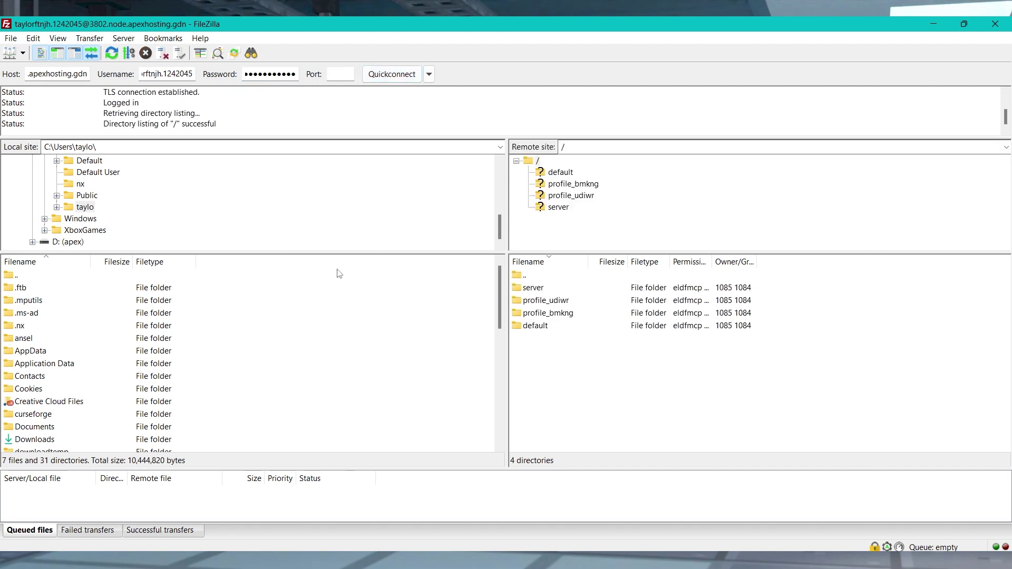
{"action": "double_click", "coordinate": [580, 304]}
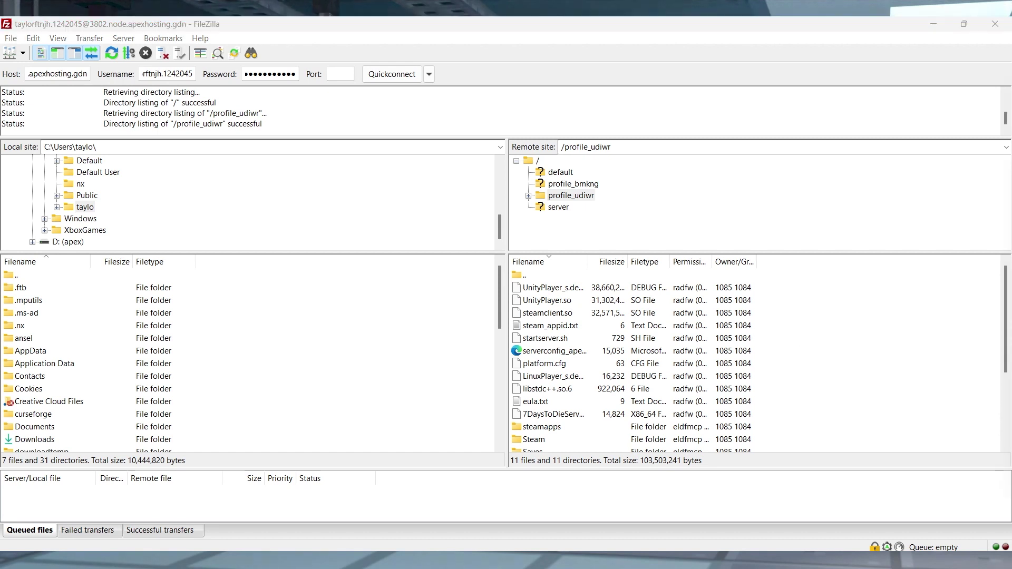
{"action": "scroll", "coordinate": [620, 363], "scroll_direction": "down", "scroll_amount": 1}
{"action": "scroll", "coordinate": [615, 362], "scroll_direction": "down", "scroll_amount": 1}
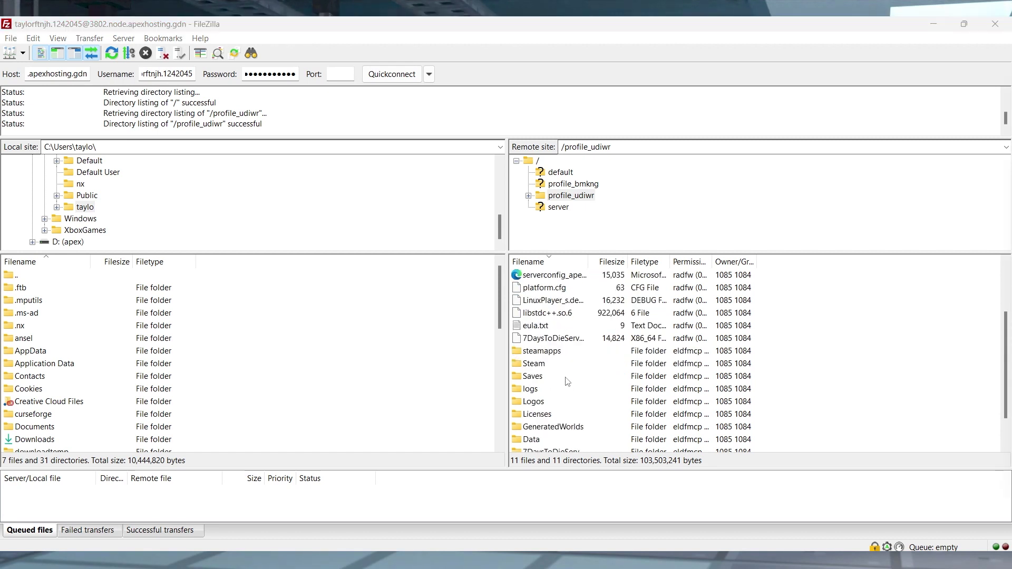
Upload Leberu Mountains.zip from local Saves to the server's Saves folder
{"action": "double_click", "coordinate": [535, 376]}
{"action": "double_click", "coordinate": [56, 314]}
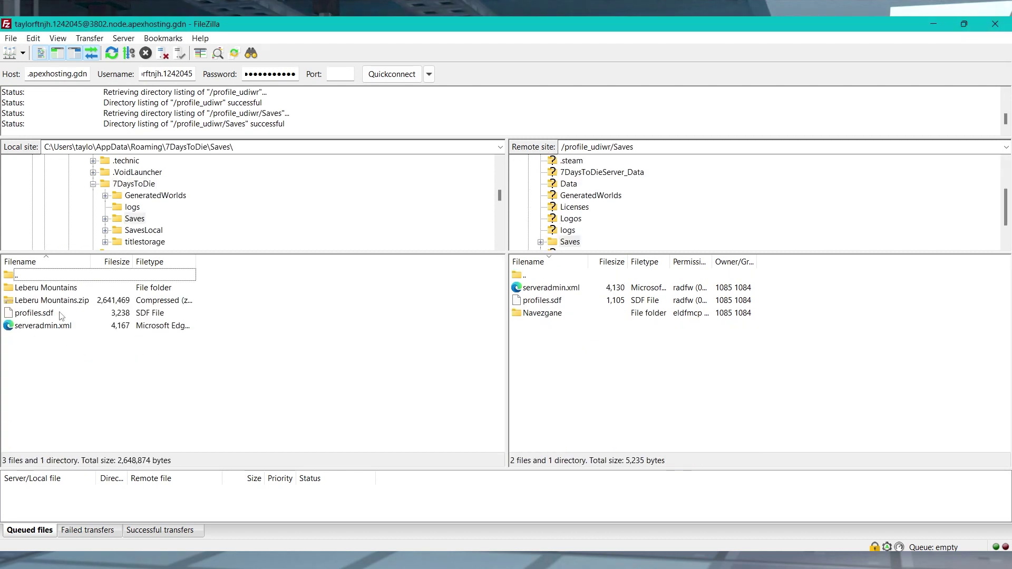
{"action": "left_click", "coordinate": [71, 301]}
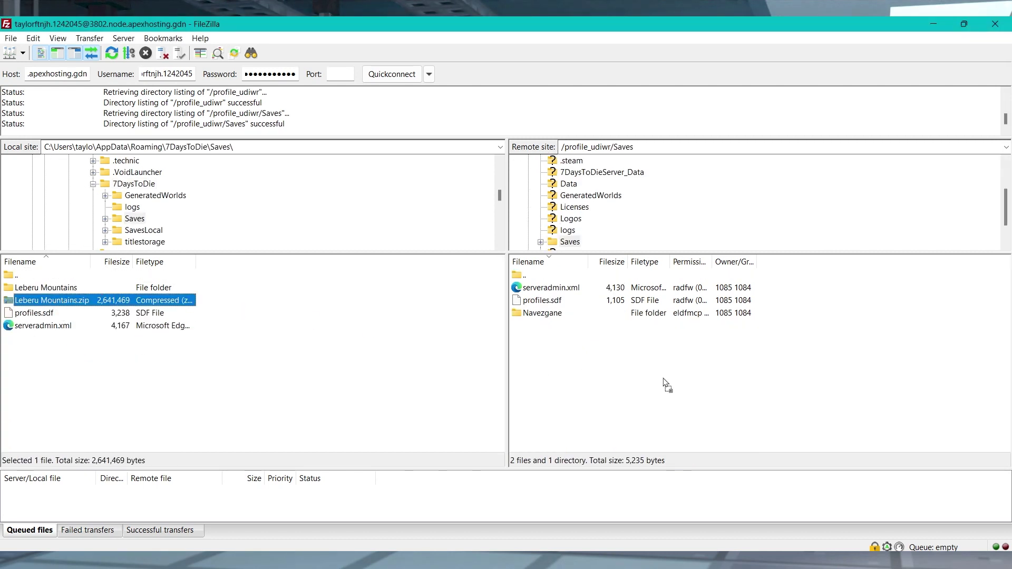
{"action": "left_click_drag", "start_coordinate": [667, 385], "coordinate": [665, 383]}
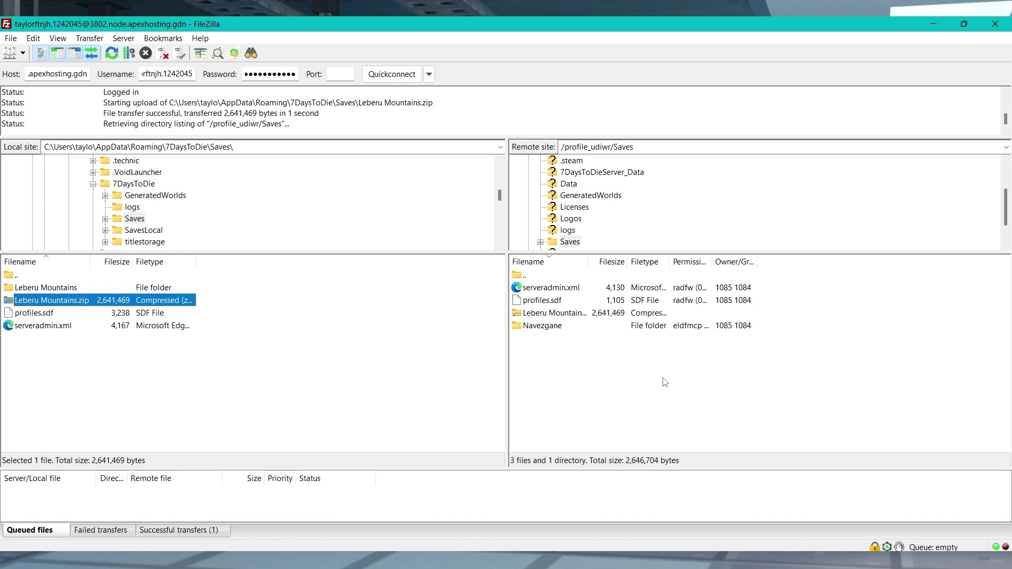
Upload the generated Leberu Mountains ZIP into the server's GeneratedWorlds folder
{"action": "key", "text": "BackSpace"}
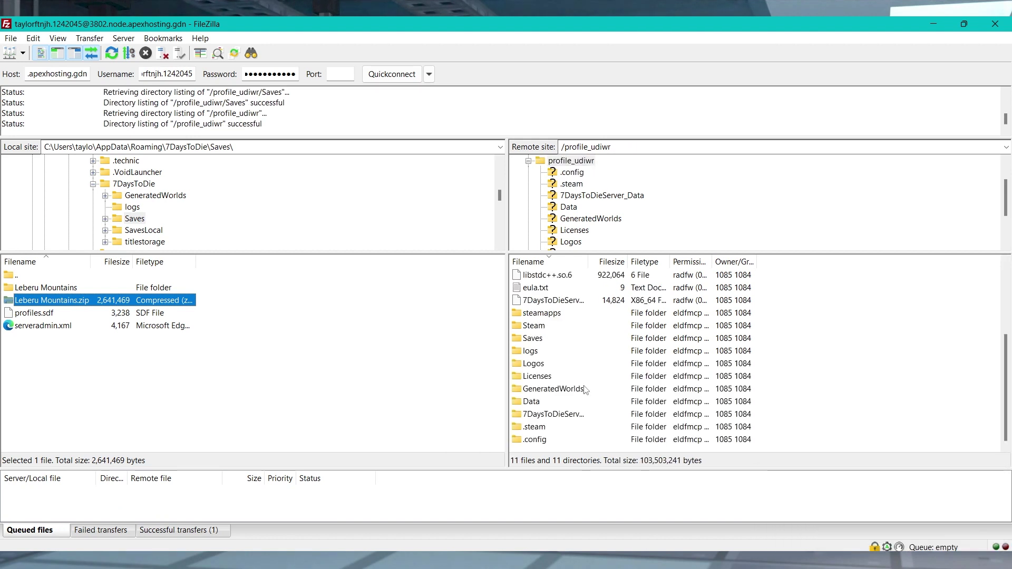
{"action": "left_click", "coordinate": [585, 393]}
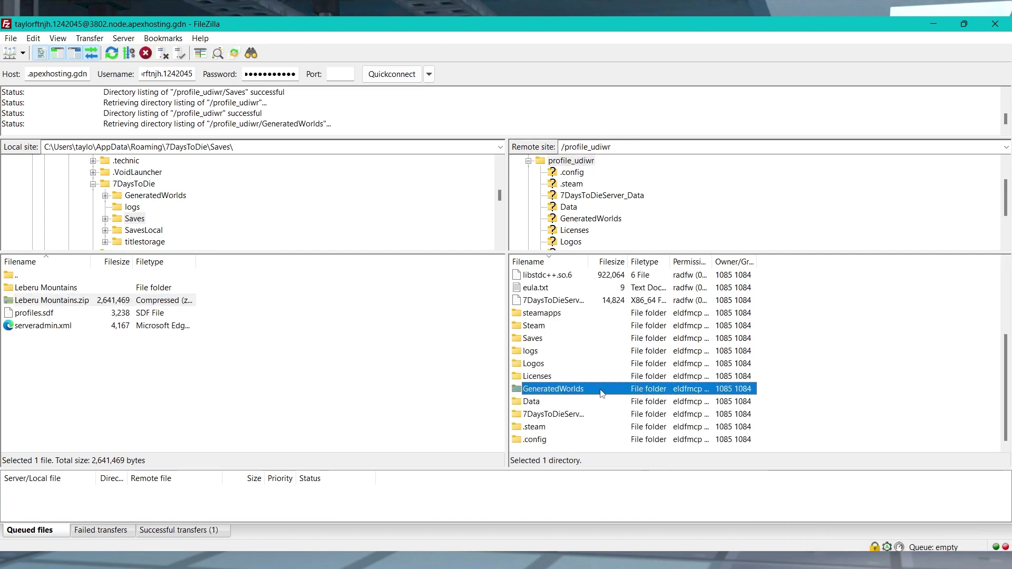
{"action": "double_click", "coordinate": [601, 393]}
{"action": "left_click_drag", "start_coordinate": [75, 301], "coordinate": [78, 301]}
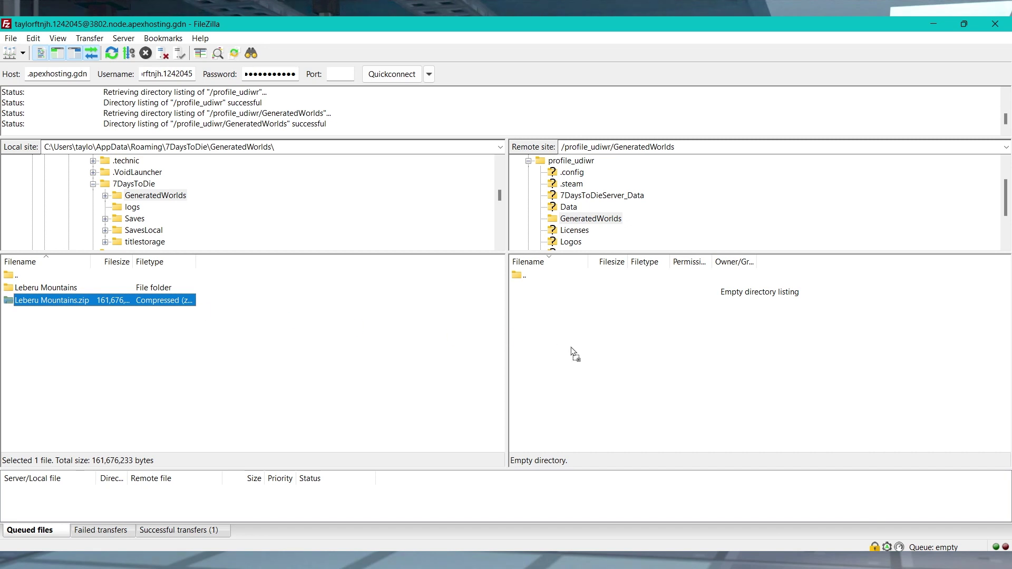
{"action": "left_click_drag", "start_coordinate": [575, 354], "coordinate": [572, 351]}
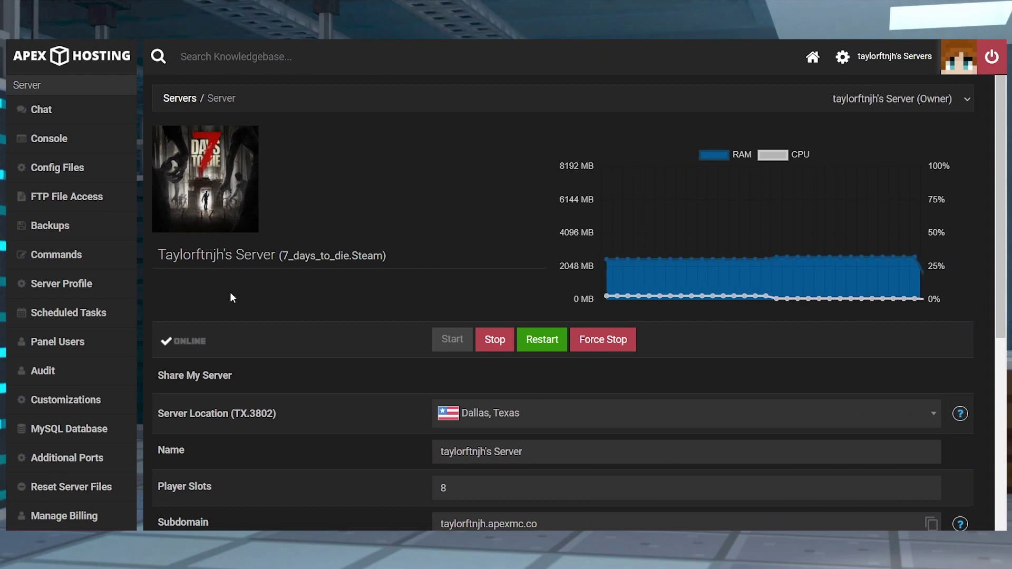
Unzip Leberu Mountains.zip inside the server's Saves folder
{"action": "left_click", "coordinate": [67, 196]}
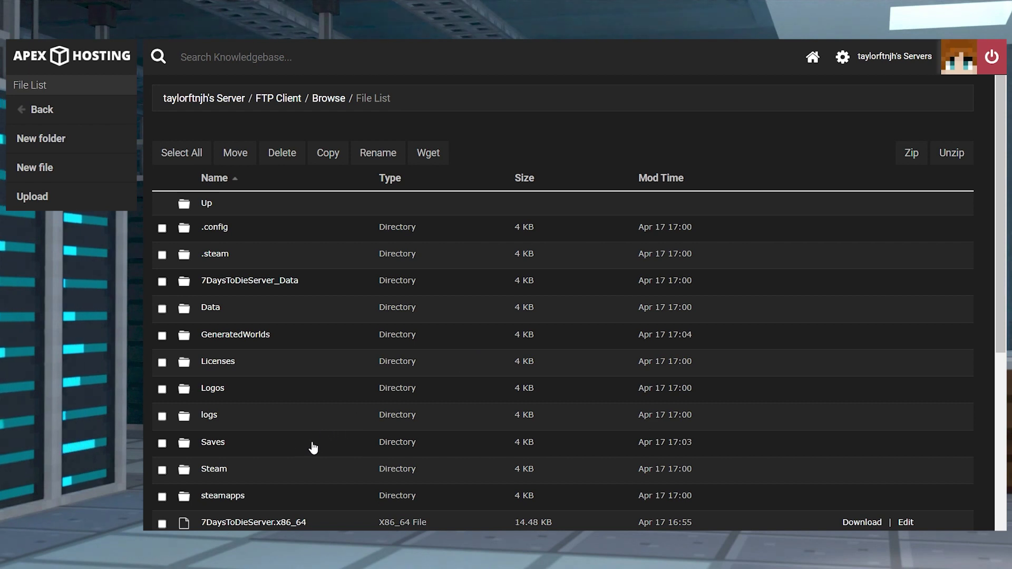
{"action": "left_click", "coordinate": [220, 443]}
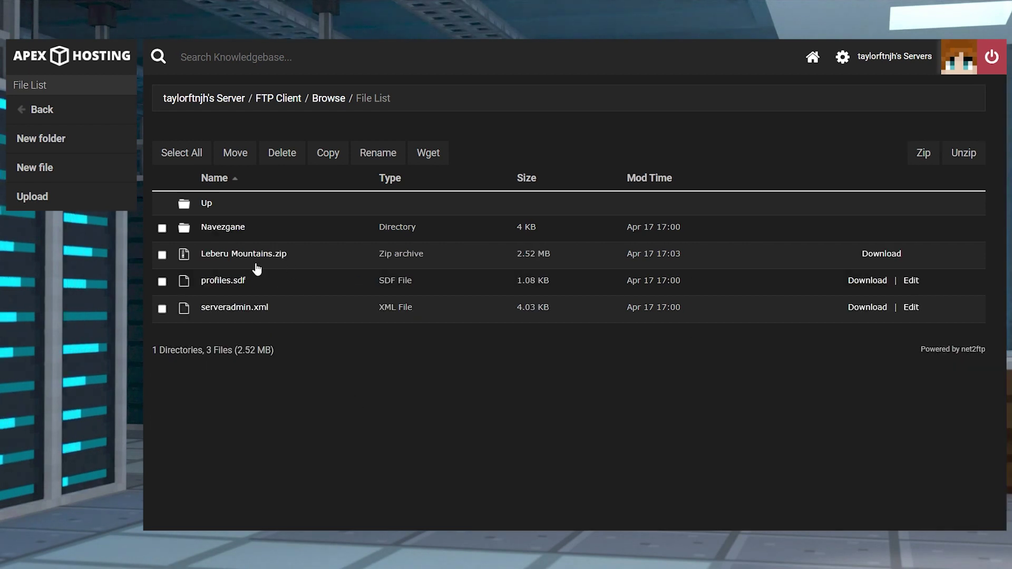
{"action": "left_click", "coordinate": [161, 255]}
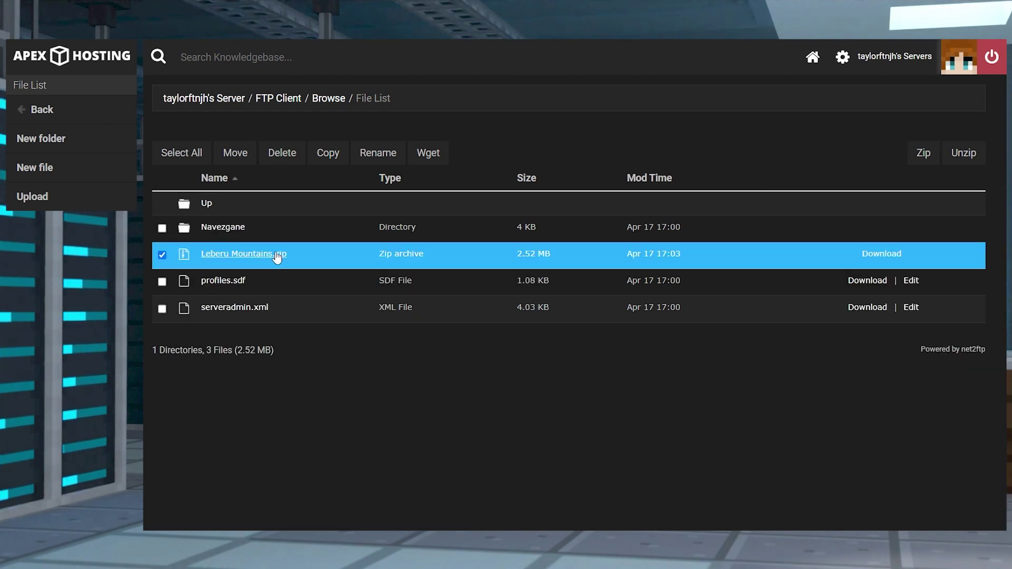
{"action": "left_click", "coordinate": [958, 154]}
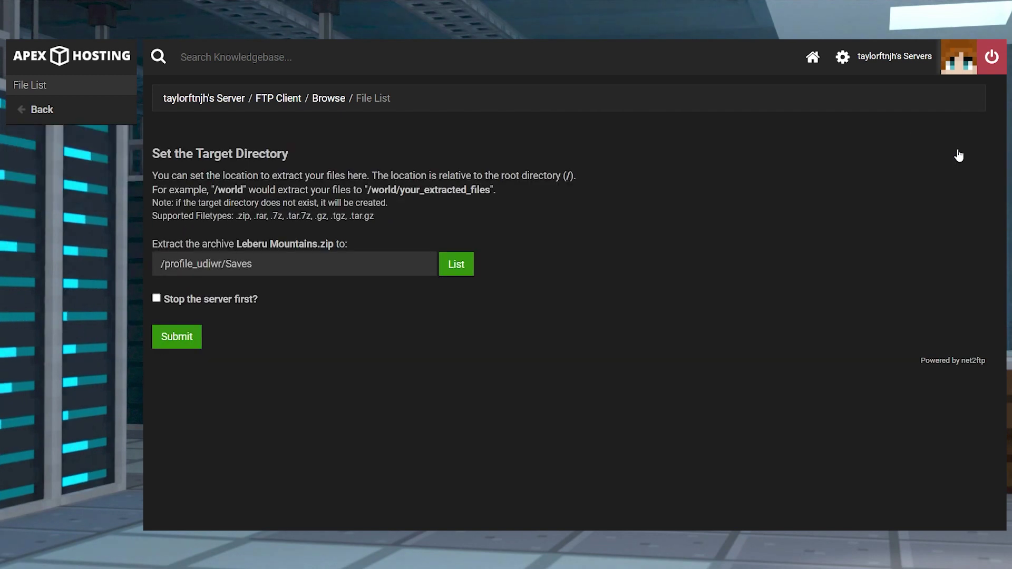
{"action": "left_click", "coordinate": [178, 336]}
Unzip the Leberu Mountains archive inside the server's GeneratedWorlds folder
{"action": "left_click", "coordinate": [269, 336]}
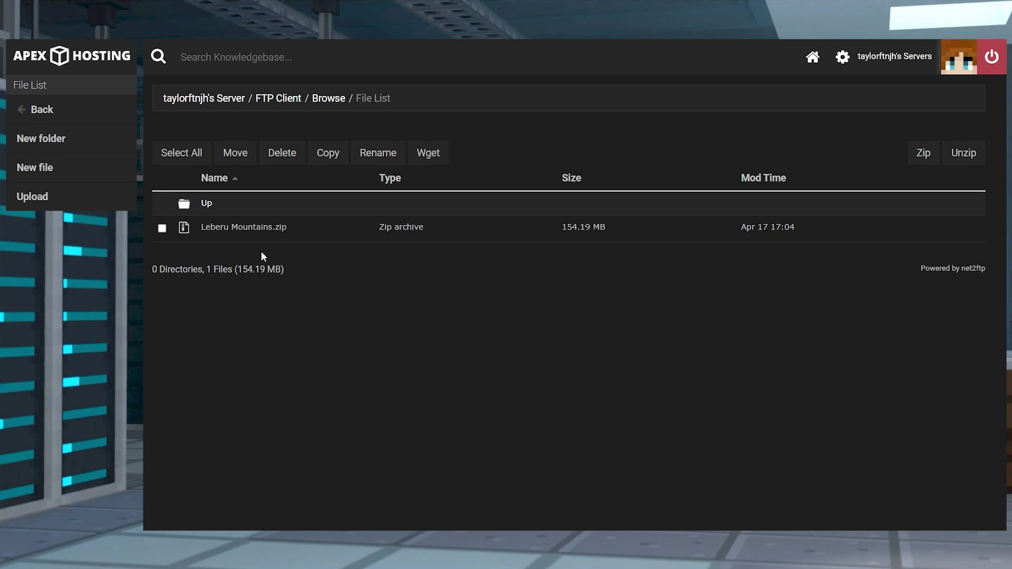
{"action": "left_click", "coordinate": [182, 227]}
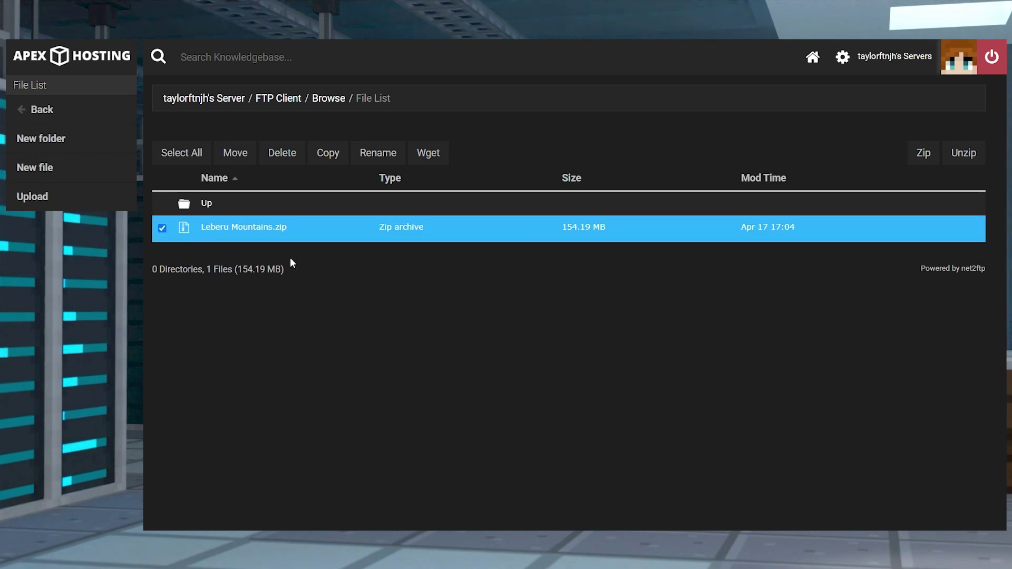
{"action": "left_click", "coordinate": [957, 154]}
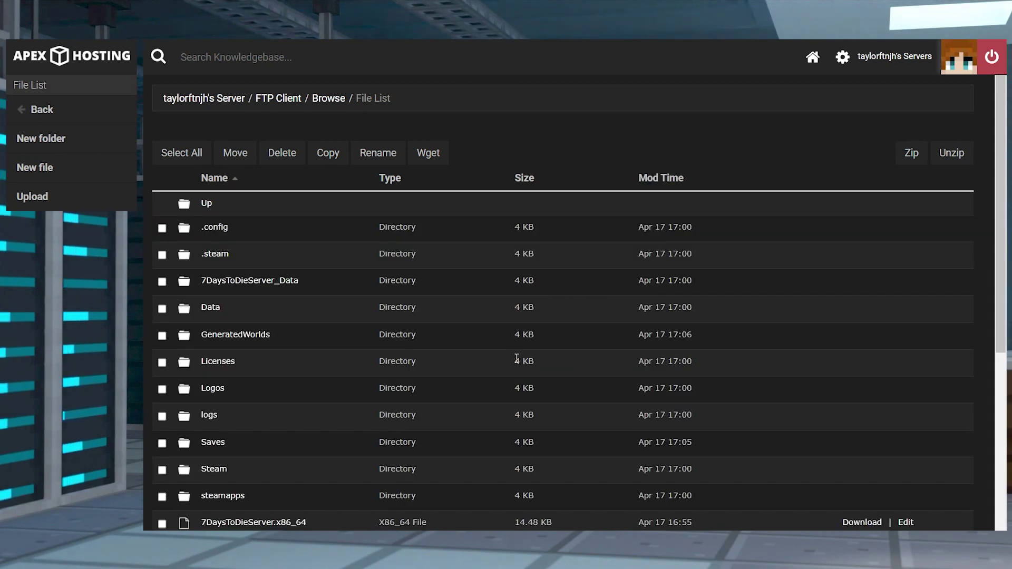
{"action": "scroll", "coordinate": [517, 358], "scroll_direction": "down", "scroll_amount": 3}
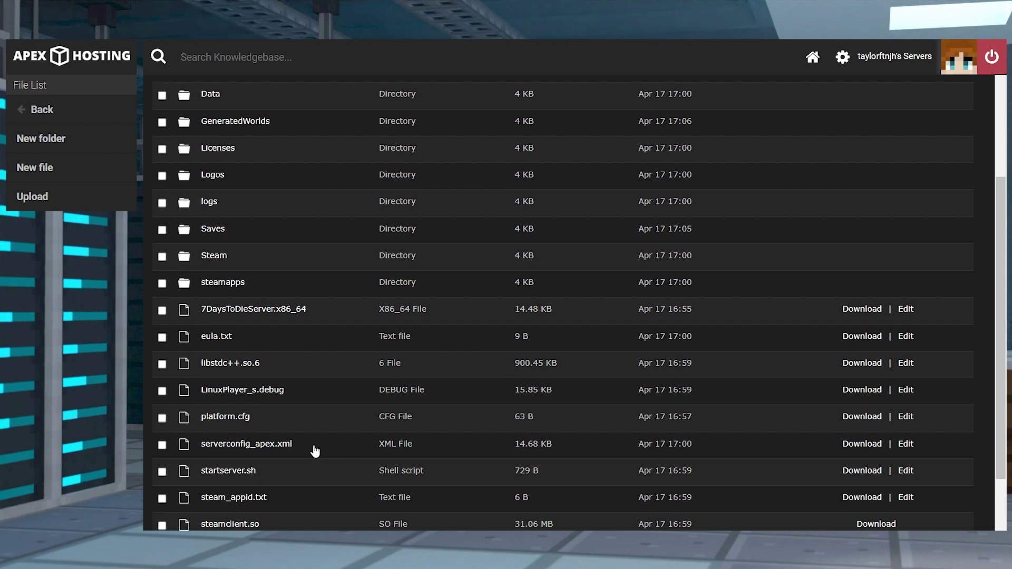
In serverconfig_apex.xml, replace GameWorld Navezgane with Leberu Mountains
{"action": "left_click", "coordinate": [905, 444]}
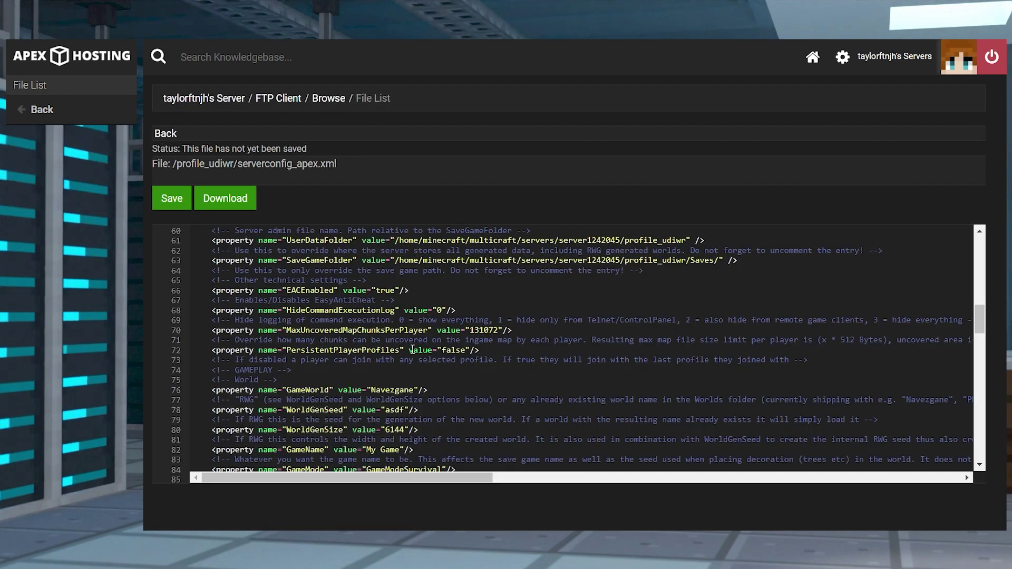
{"action": "scroll", "coordinate": [411, 348], "scroll_direction": "down", "scroll_amount": 5}
{"action": "scroll", "coordinate": [412, 349], "scroll_direction": "down", "scroll_amount": 1}
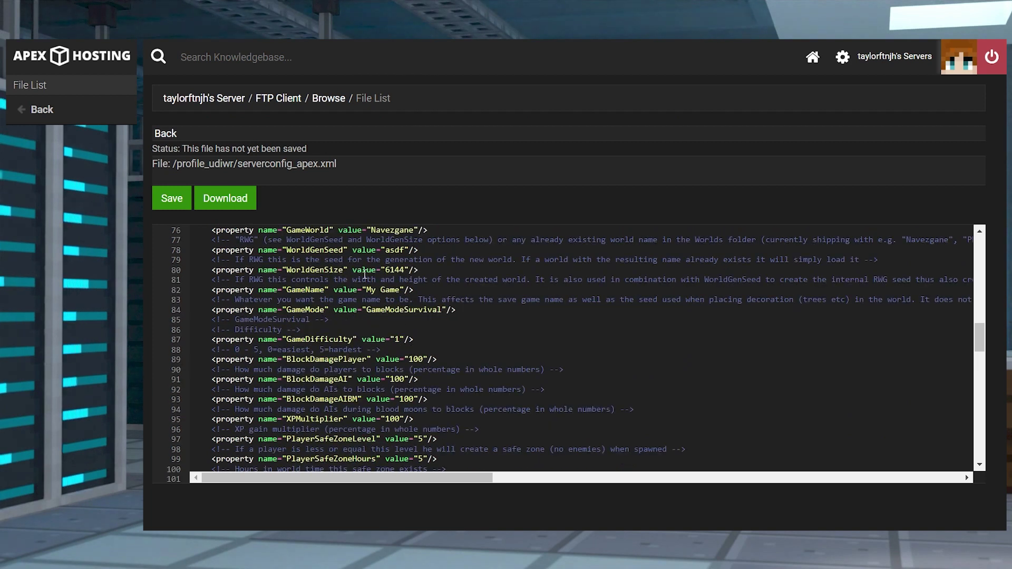
{"action": "left_click", "coordinate": [327, 230]}
{"action": "key", "text": "BackSpace"}
{"action": "key", "text": "BackSpace"}
{"action": "key", "text": "BackSpace"}
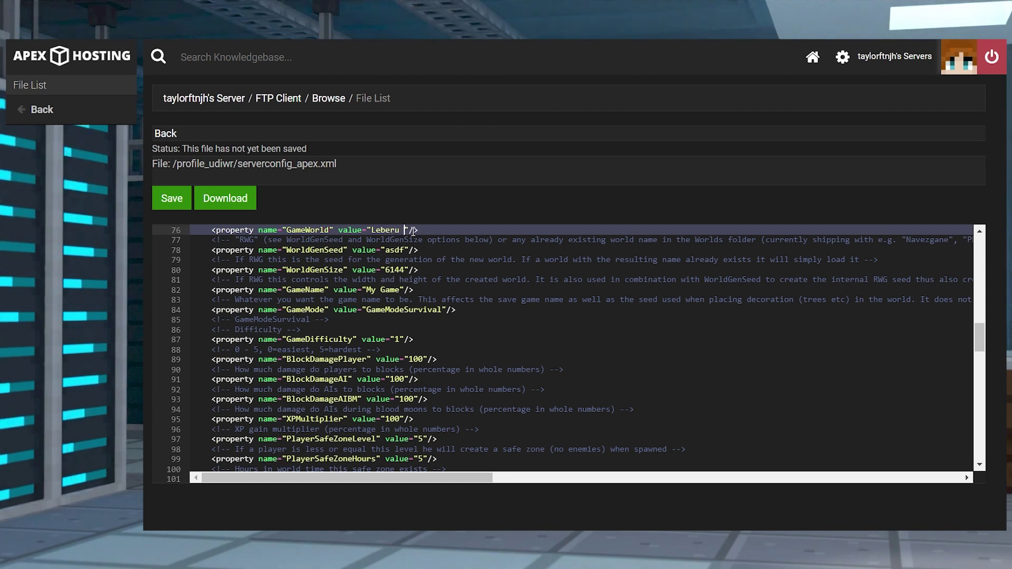
{"action": "type", "text": "Mountains"}
Set WorldGenSeed 628838390, WorldGenSize 8192 and GameName apexgame, then save
{"action": "left_click", "coordinate": [406, 250]}
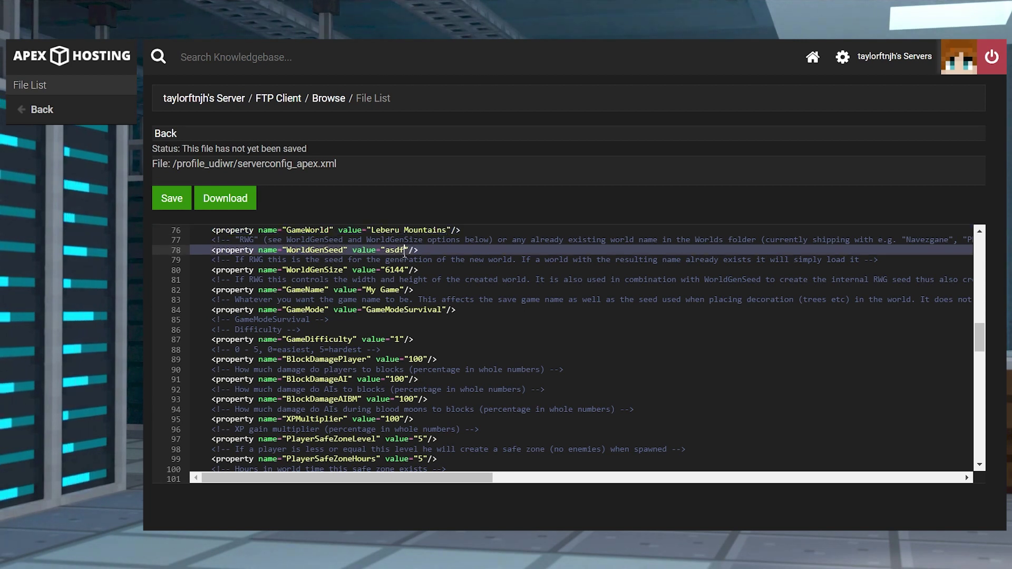
{"action": "type", "text": "628838390"}
{"action": "left_click", "coordinate": [405, 269]}
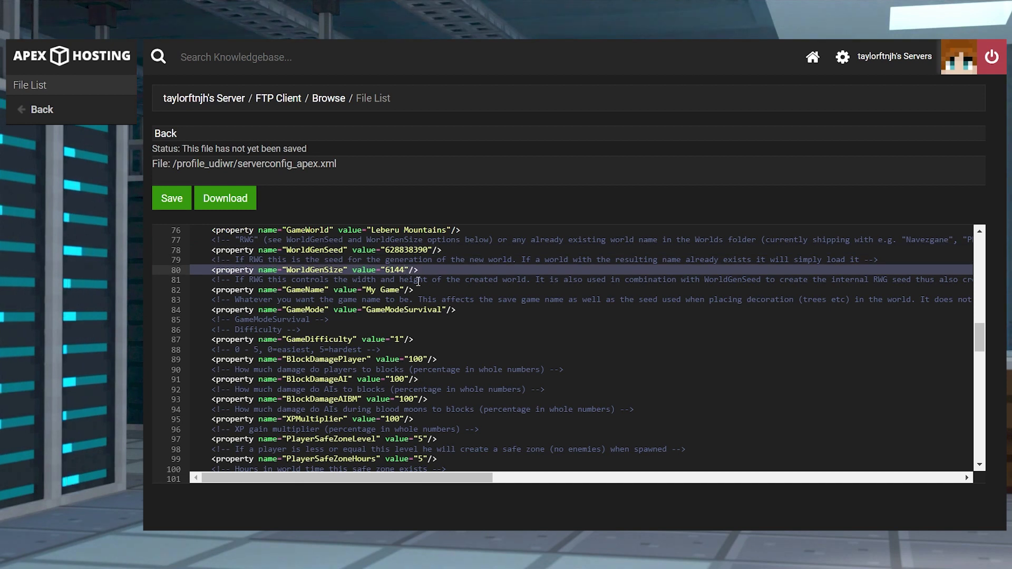
{"action": "key", "text": "BackSpace"}
{"action": "key", "text": "BackSpace"}
{"action": "key", "text": "BackSpace"}
{"action": "type", "text": "192"}
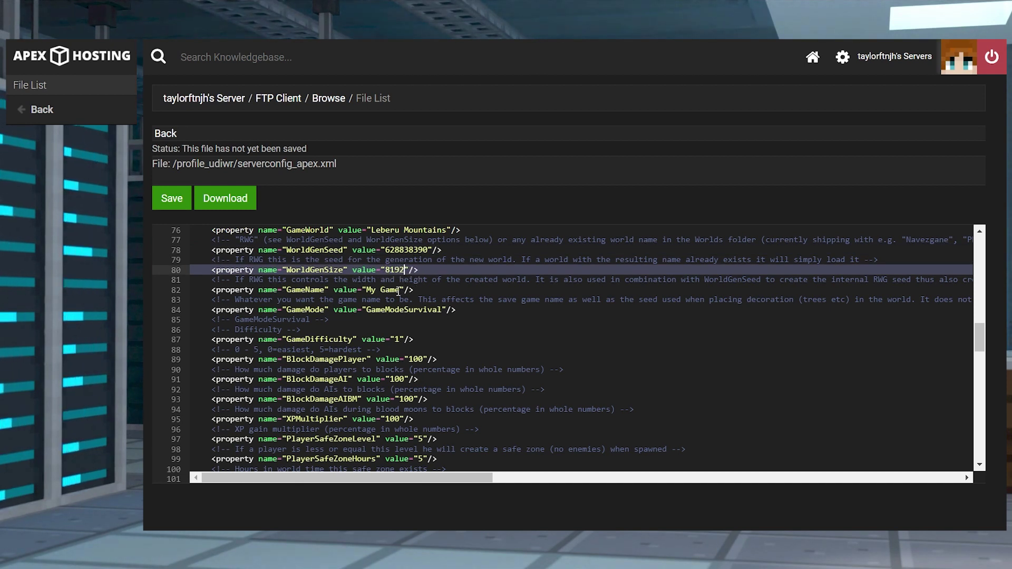
{"action": "left_click", "coordinate": [399, 291]}
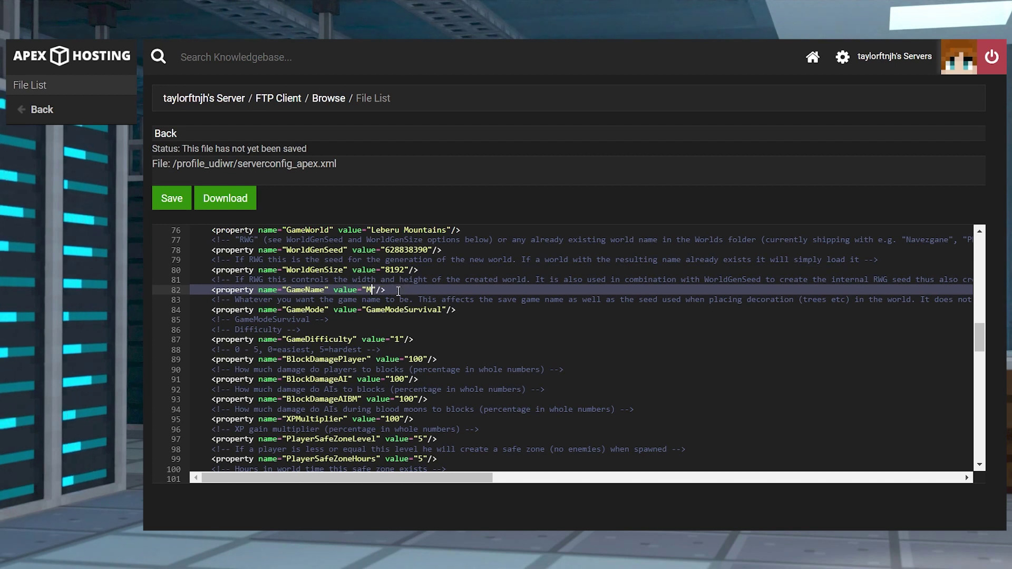
{"action": "type", "text": "apexgame"}
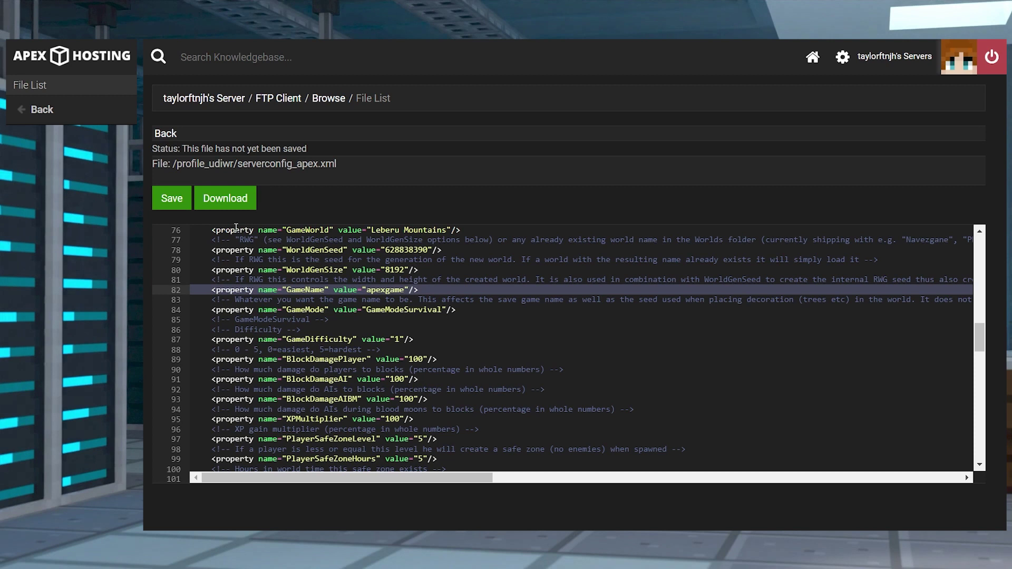
{"action": "left_click", "coordinate": [172, 198]}
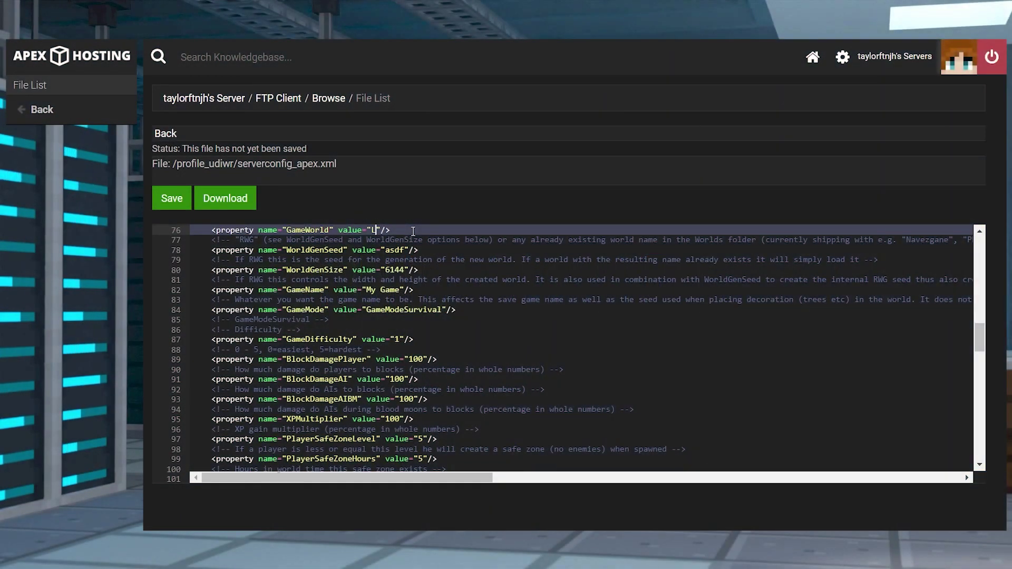
{"action": "left_click", "coordinate": [414, 230]}
{"action": "type", "text": "eberu"}
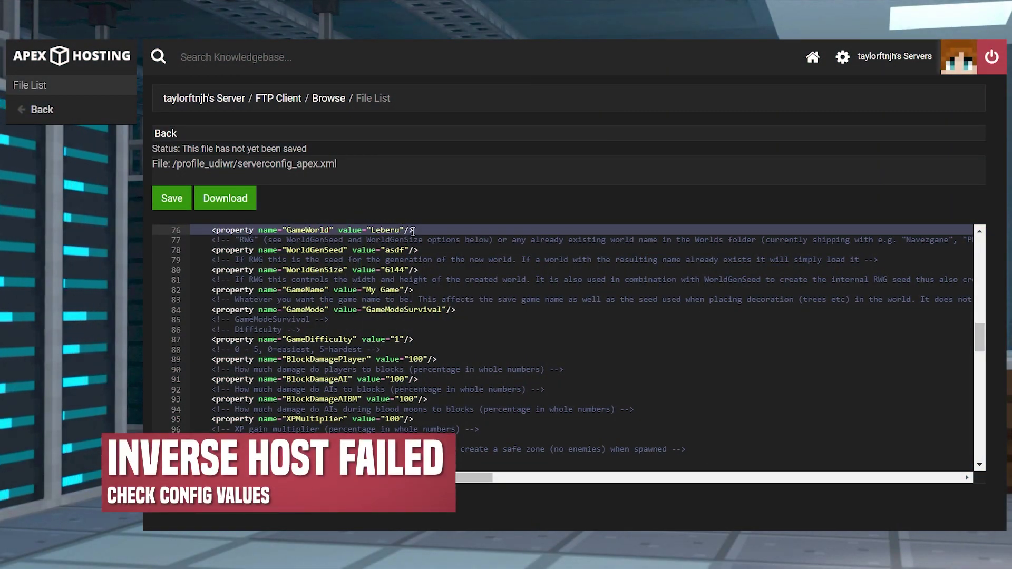
{"action": "type", "text": "Mountains"}
Clear the old seed 'asdf', size 6144 and 'My Game' name, then select the notes' world name
{"action": "left_click", "coordinate": [403, 251]}
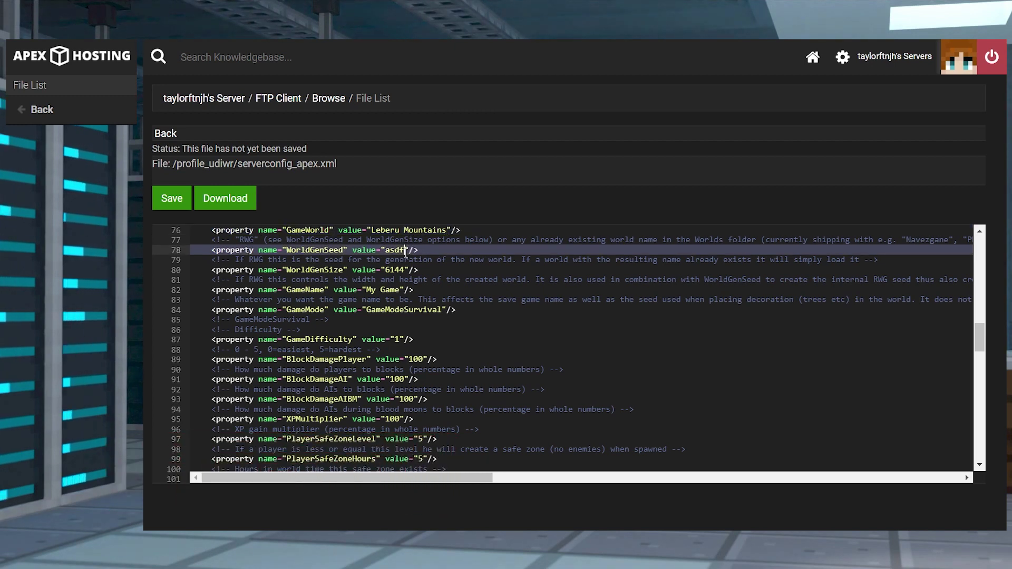
{"action": "key", "text": "BackSpace"}
{"action": "key", "text": "BackSpace"}
{"action": "key", "text": "BackSpace"}
{"action": "type", "text": "628838390"}
{"action": "left_click", "coordinate": [415, 270]}
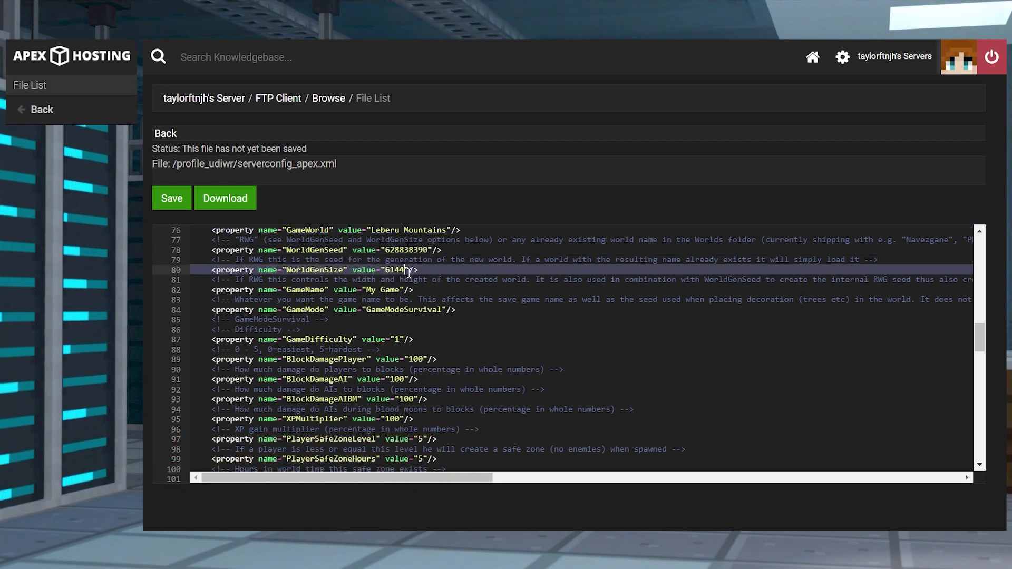
{"action": "key", "text": "BackSpace"}
{"action": "key", "text": "BackSpace"}
{"action": "key", "text": "BackSpace"}
{"action": "key", "text": "BackSpace"}
{"action": "type", "text": "8192"}
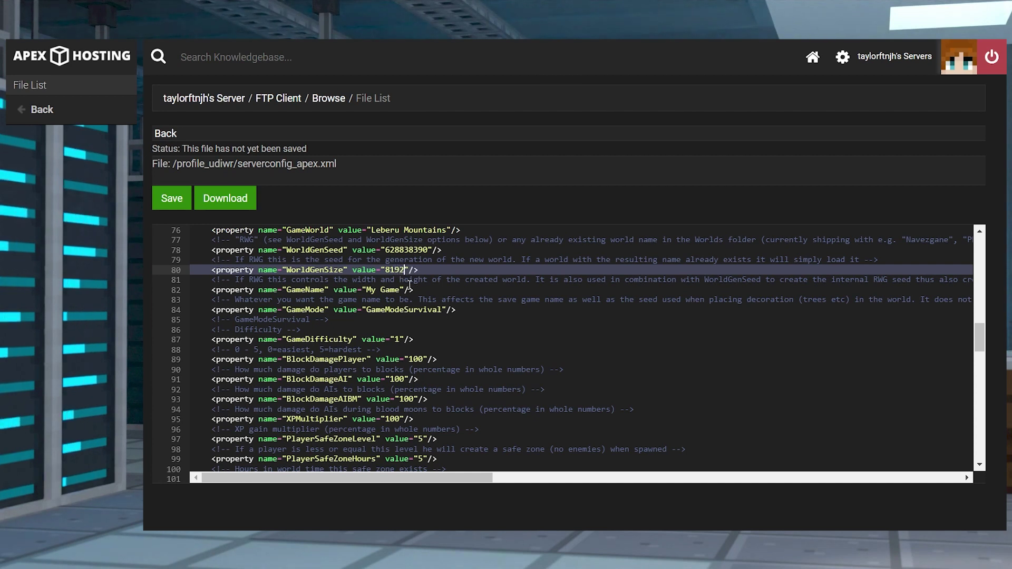
{"action": "left_click", "coordinate": [400, 291]}
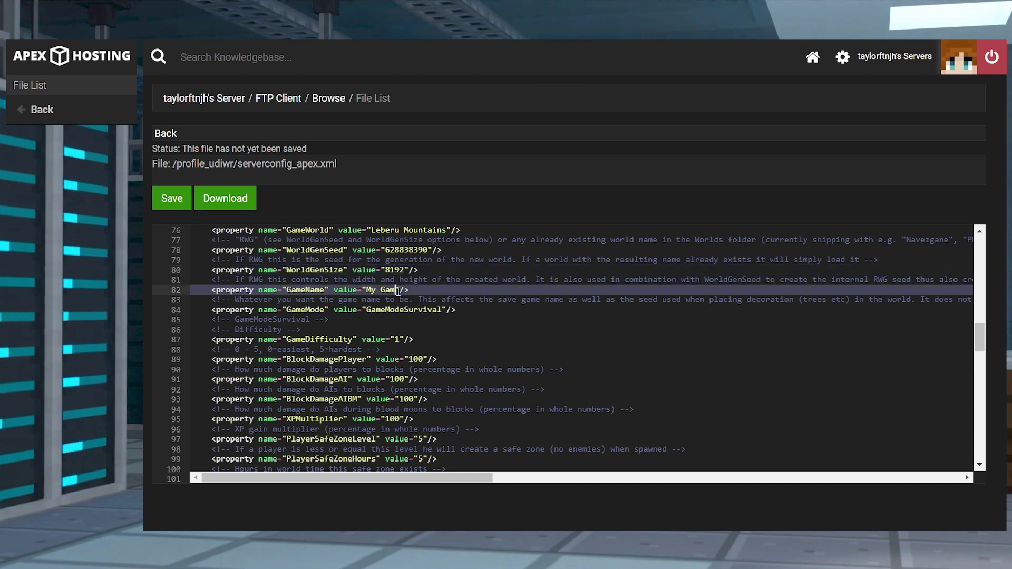
{"action": "key", "text": "BackSpace"}
{"action": "key", "text": "BackSpace"}
{"action": "key", "text": "BackSpace"}
{"action": "key", "text": "BackSpace"}
{"action": "type", "text": "apexgam"}
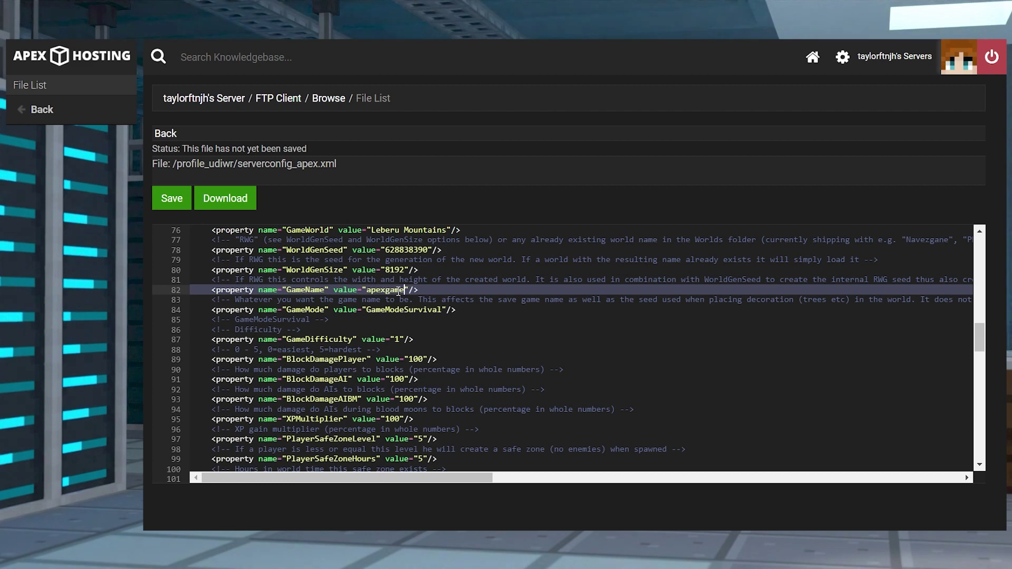
{"action": "type", "text": "e"}
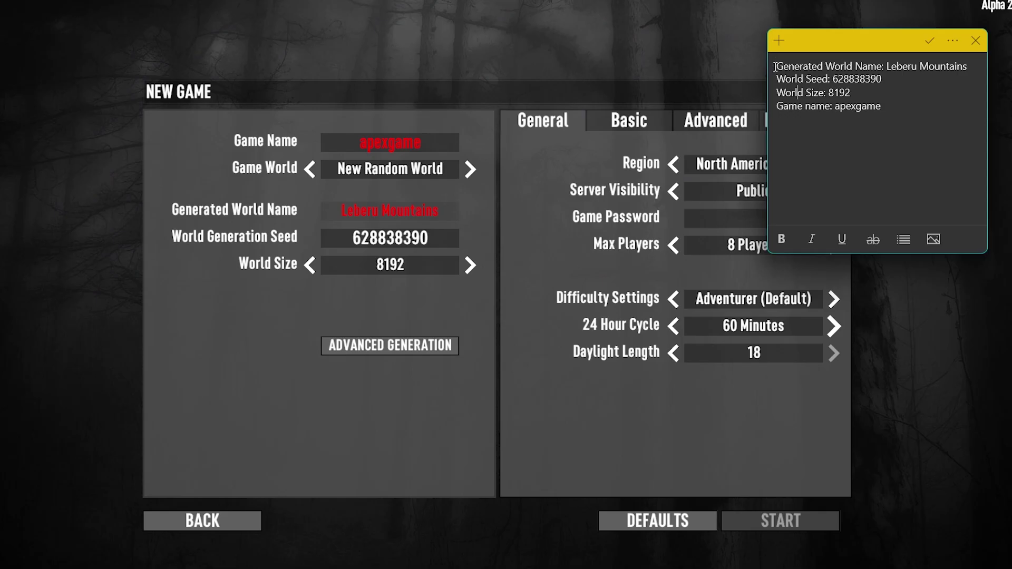
{"action": "left_click_drag", "start_coordinate": [969, 67], "coordinate": [773, 77]}
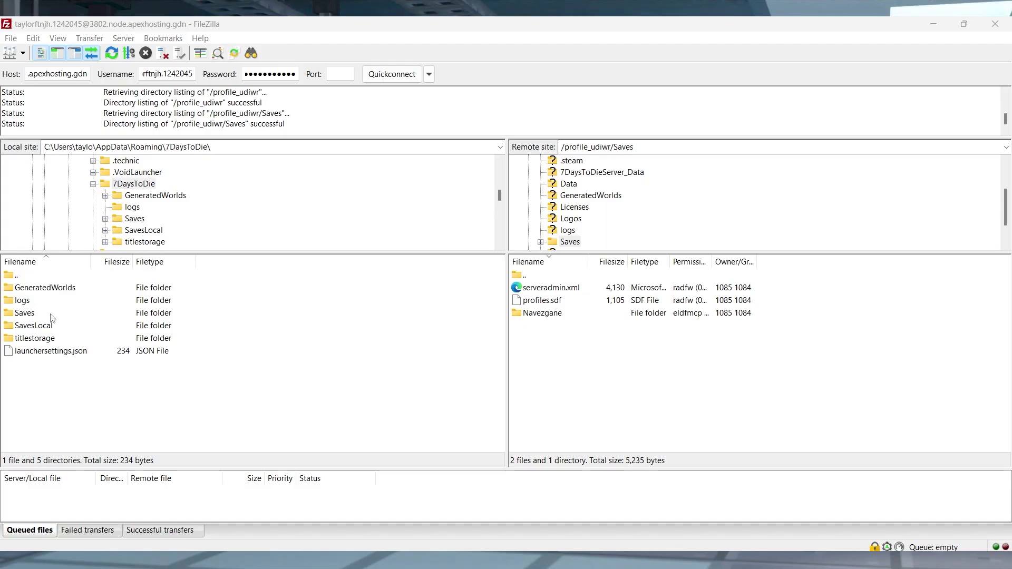
Upload Leberu Mountains.zip from the local Saves folder into the server's Saves folder
{"action": "double_click", "coordinate": [56, 313]}
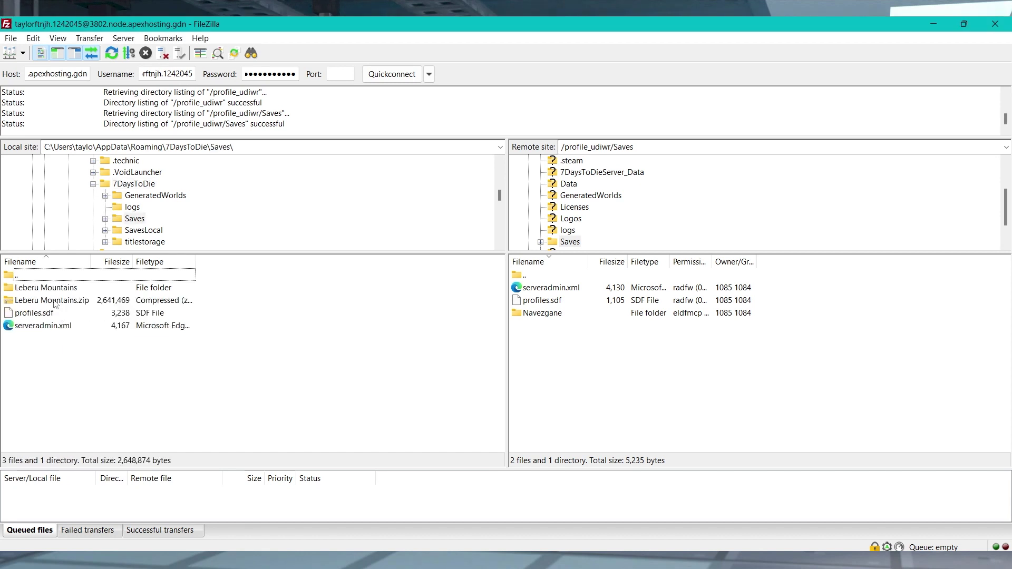
{"action": "left_click", "coordinate": [56, 303]}
{"action": "left_click_drag", "start_coordinate": [666, 386], "coordinate": [664, 383]}
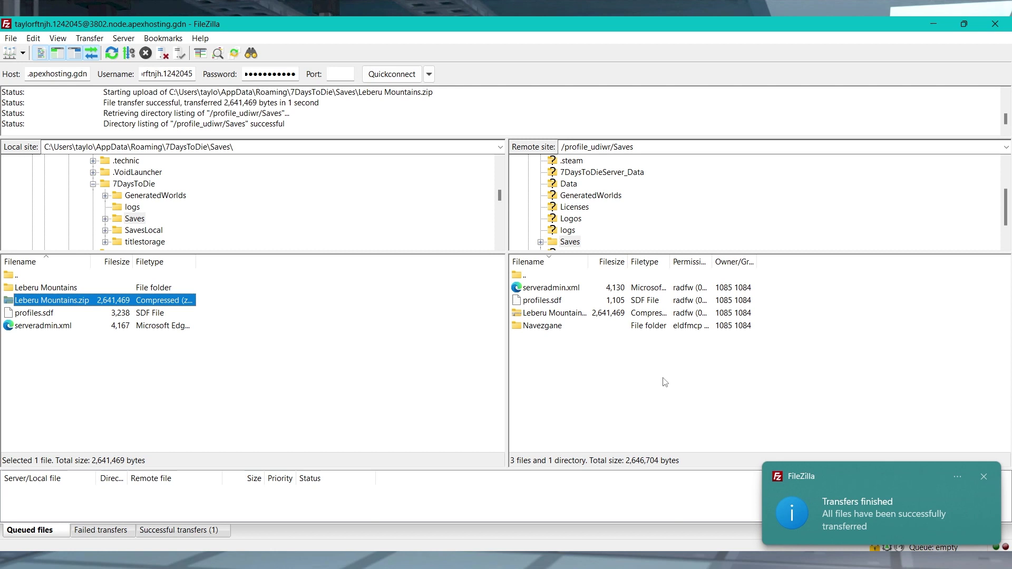
Upload the Leberu Mountains.zip world archive into the server's GeneratedWorlds folder
{"action": "key", "text": "BackSpace"}
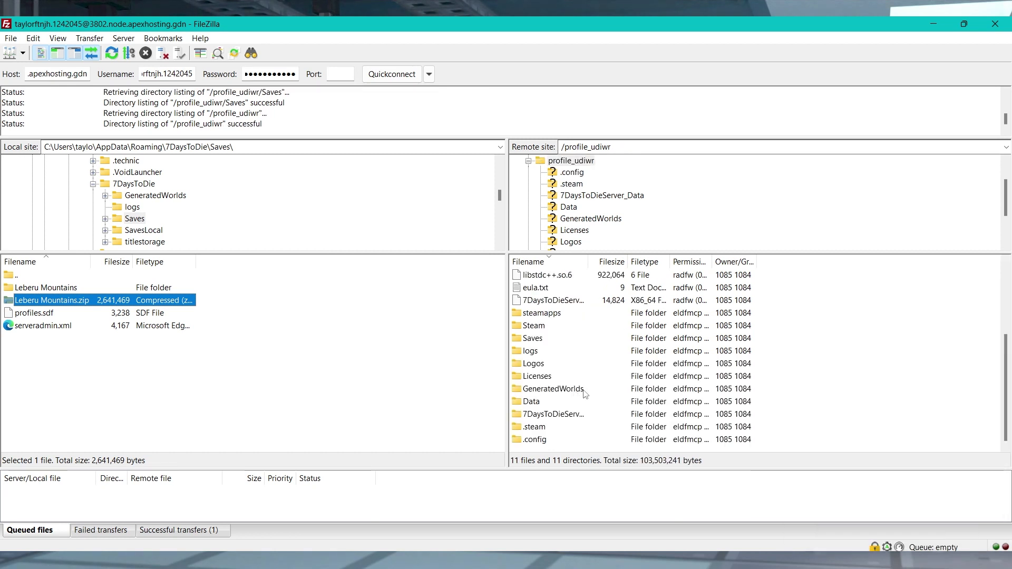
{"action": "left_click", "coordinate": [593, 393]}
{"action": "double_click", "coordinate": [601, 393]}
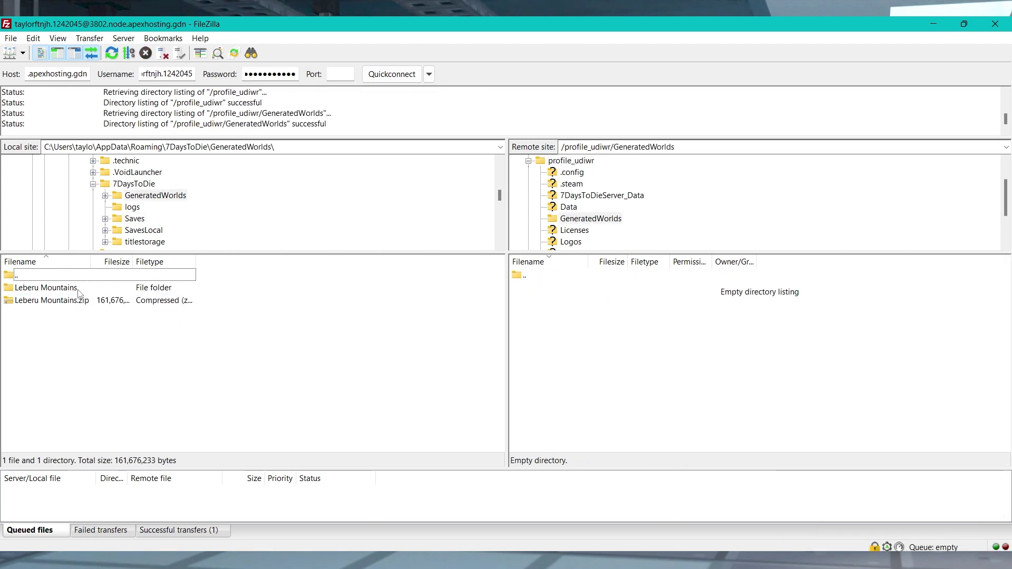
{"action": "left_click", "coordinate": [61, 301]}
{"action": "left_click_drag", "start_coordinate": [288, 319], "coordinate": [570, 349]}
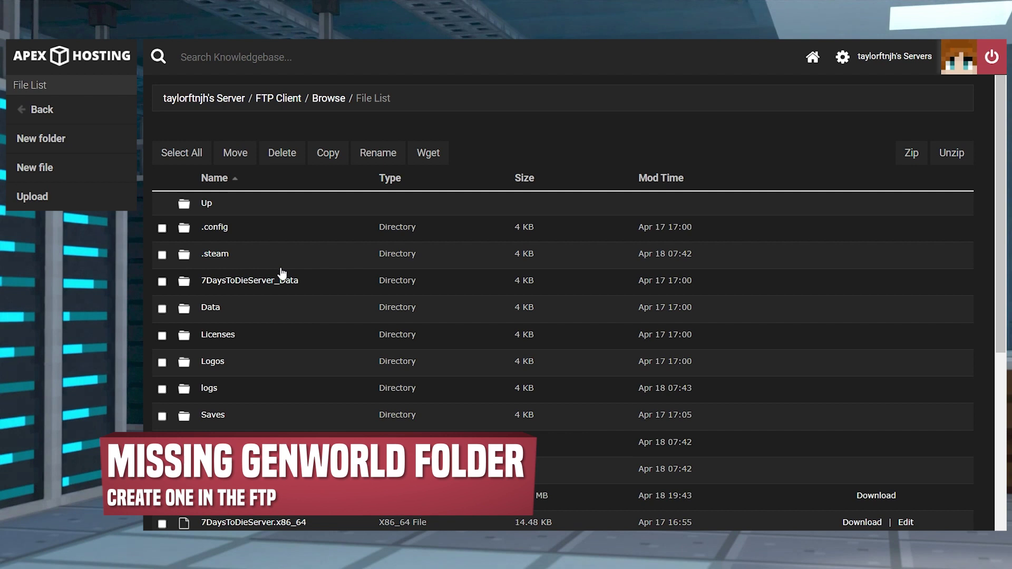
Create a new .local folder on the server
{"action": "left_click", "coordinate": [107, 142]}
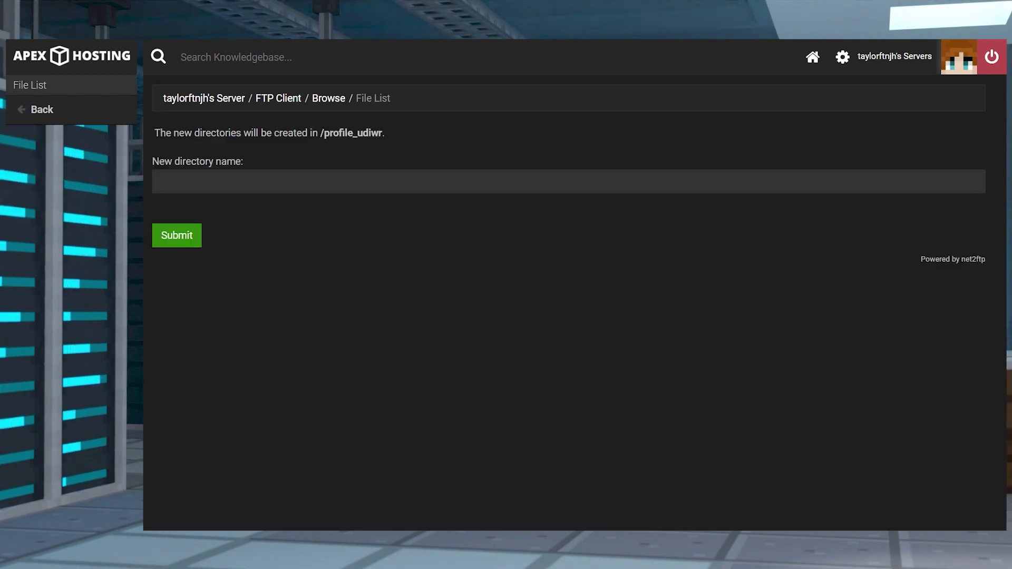
{"action": "left_click", "coordinate": [247, 178]}
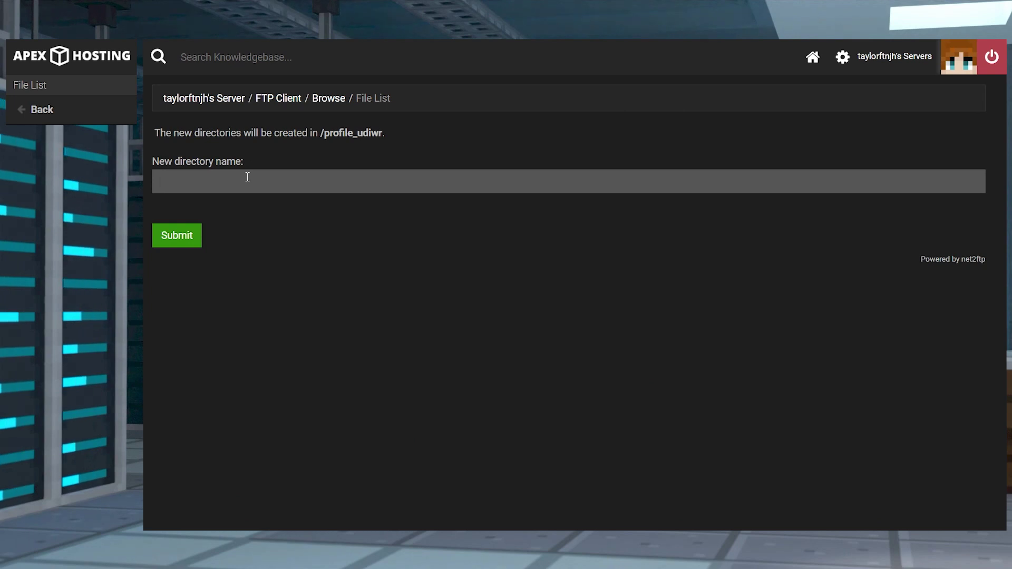
{"action": "type", "text": ".local"}
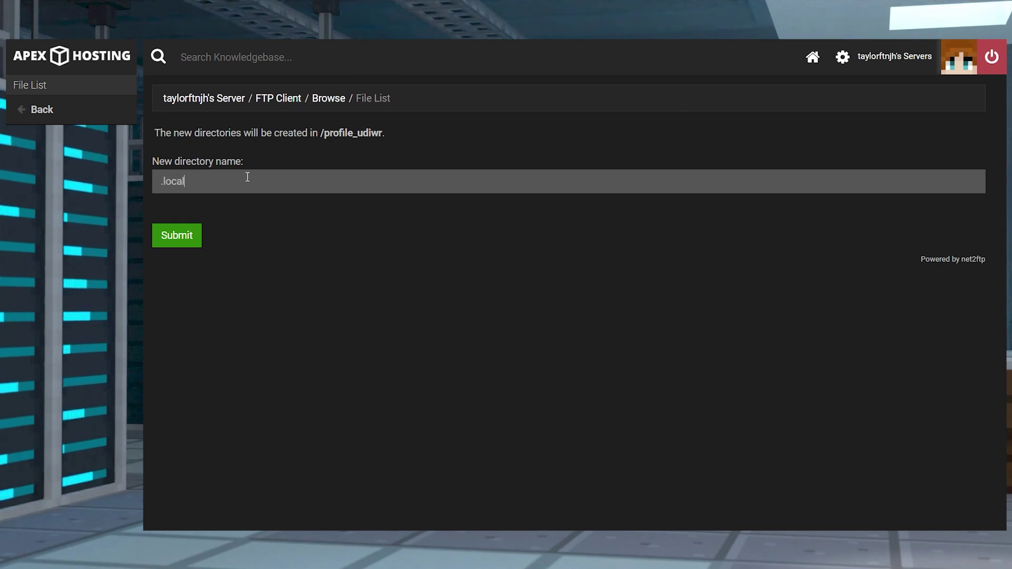
{"action": "key", "text": "Return"}
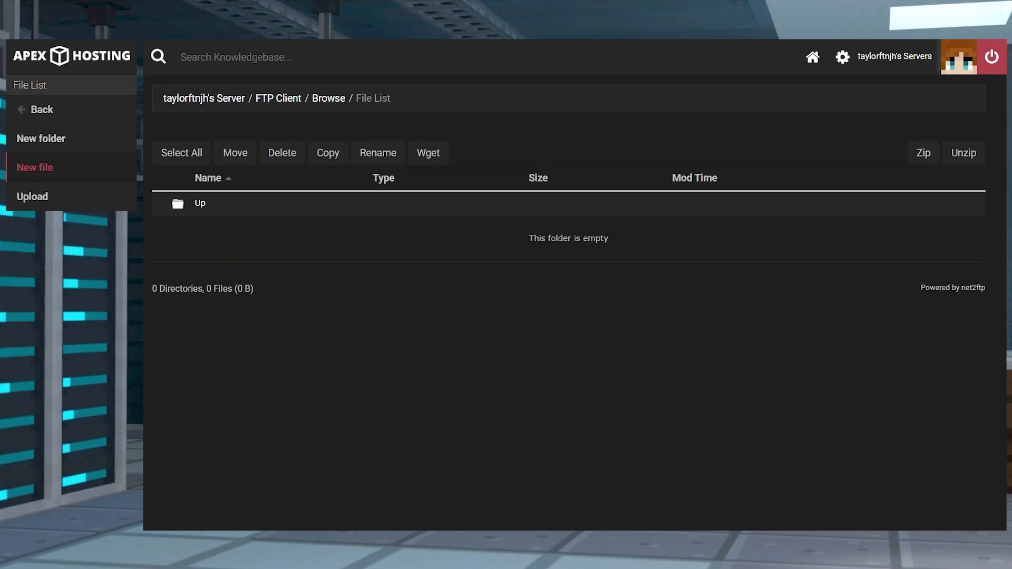
Create a share folder inside .local and a 7DaysToDie folder inside share
{"action": "left_click", "coordinate": [40, 138]}
{"action": "type", "text": "share"}
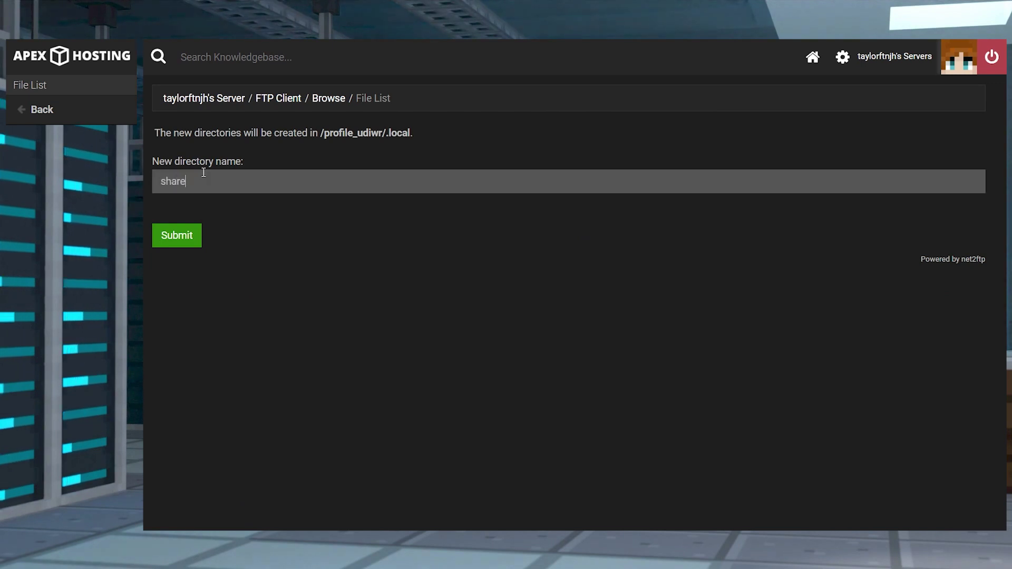
{"action": "left_click", "coordinate": [192, 235]}
{"action": "type", "text": "7DaysToDie"}
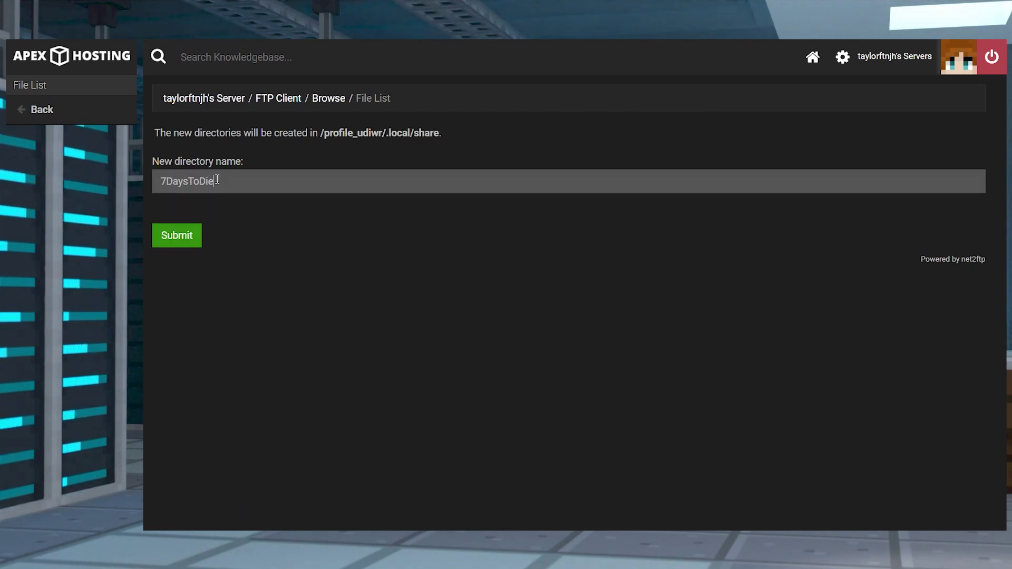
{"action": "key", "text": "Return"}
{"action": "type", "text": "Gene"}
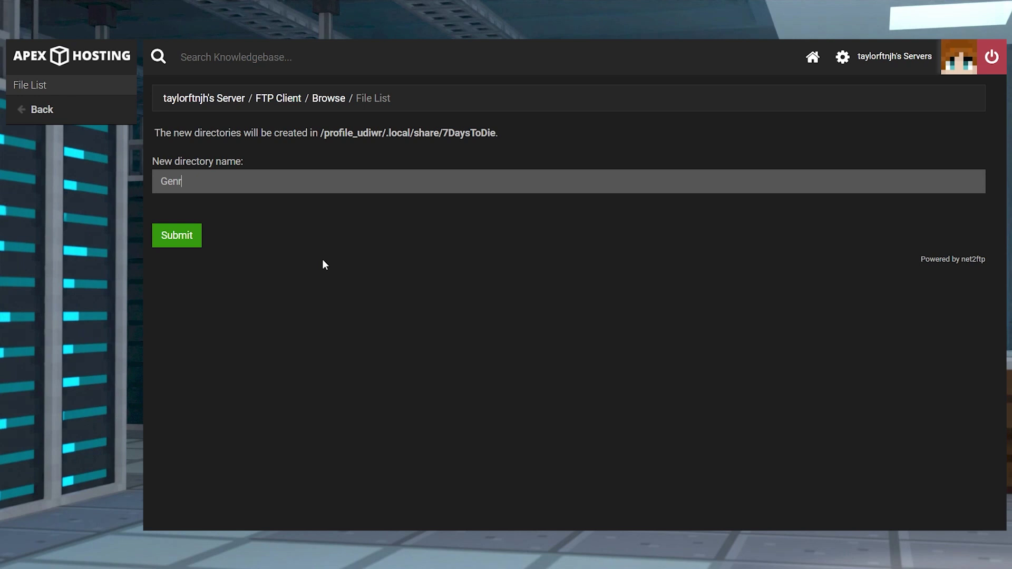
{"action": "type", "text": "ratedWorlds"}
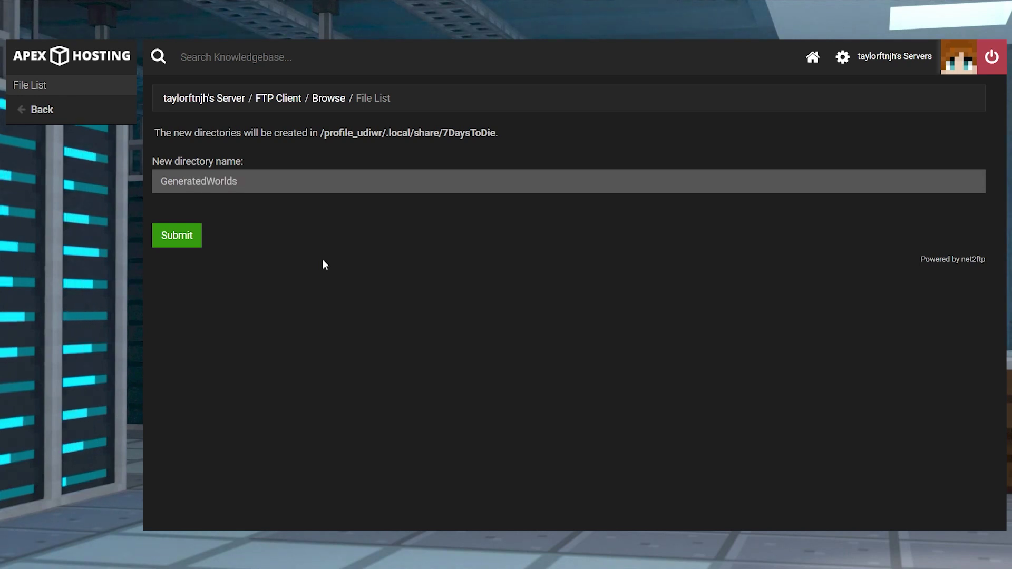